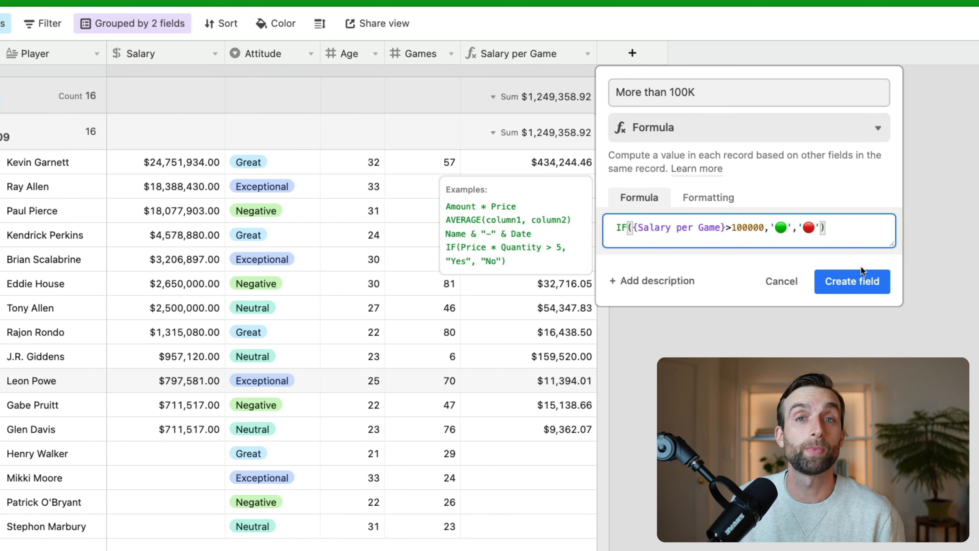
- Create the More than 100K formula field that marks salaries per game above 100000 with a green circle and others with a red one
left_click(862, 273)
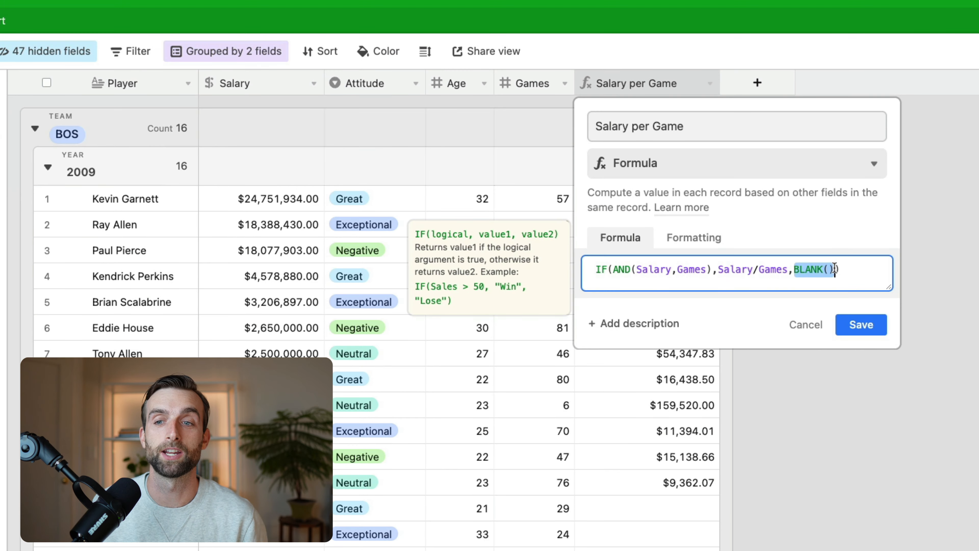
- Delete the BLANK() argument from the end of the Salary per Game field's IF formula
left_click(835, 269)
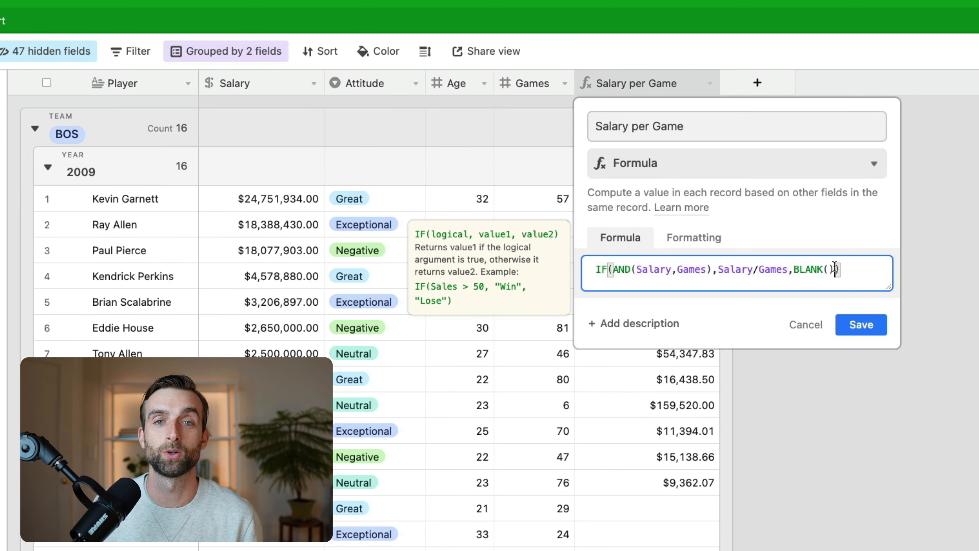
key("BackSpace")
key("BackSpace")
key("BackSpace")
key("BackSpace")
key("BackSpace")
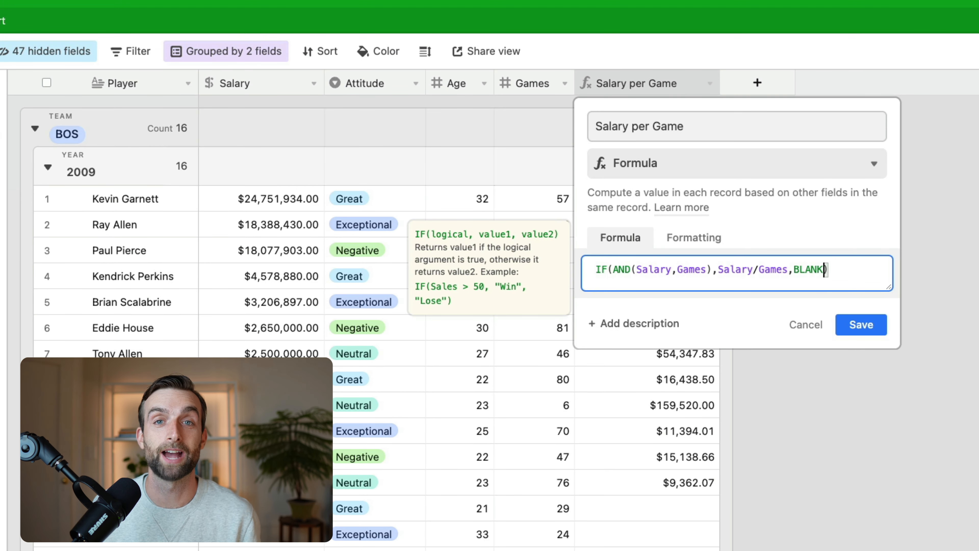
key("BackSpace")
key("BackSpace")
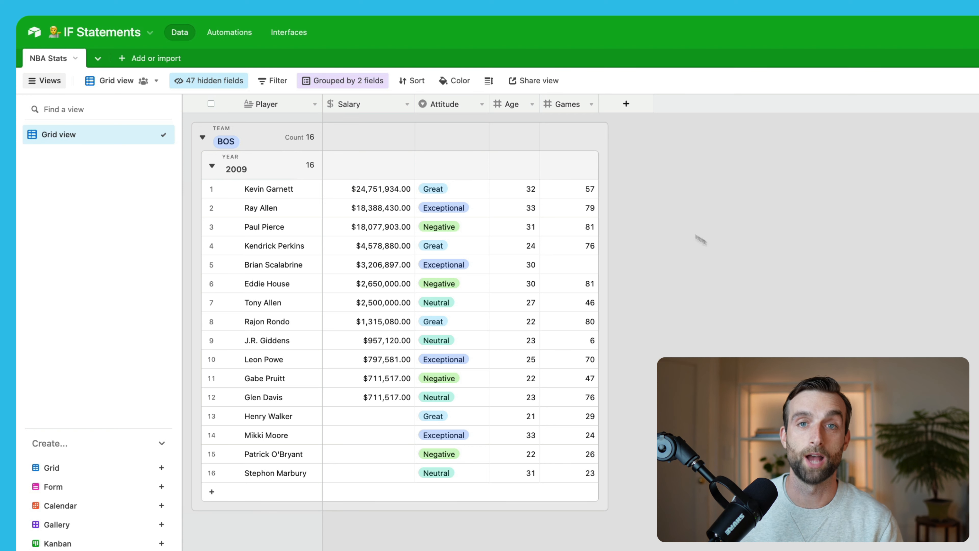
- Add a new field after Games, name it Salary per Game, and set its type to Formula
left_click(625, 103)
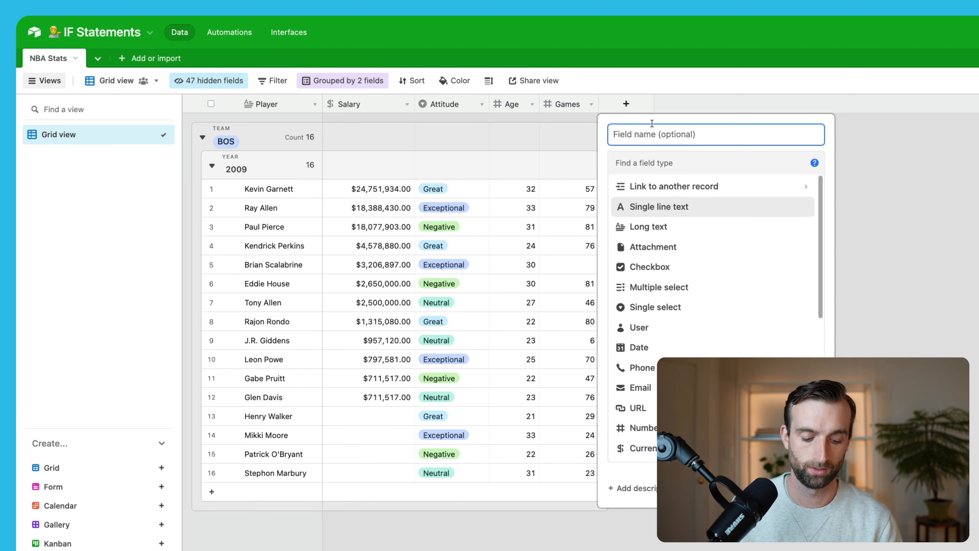
type("Salary ")
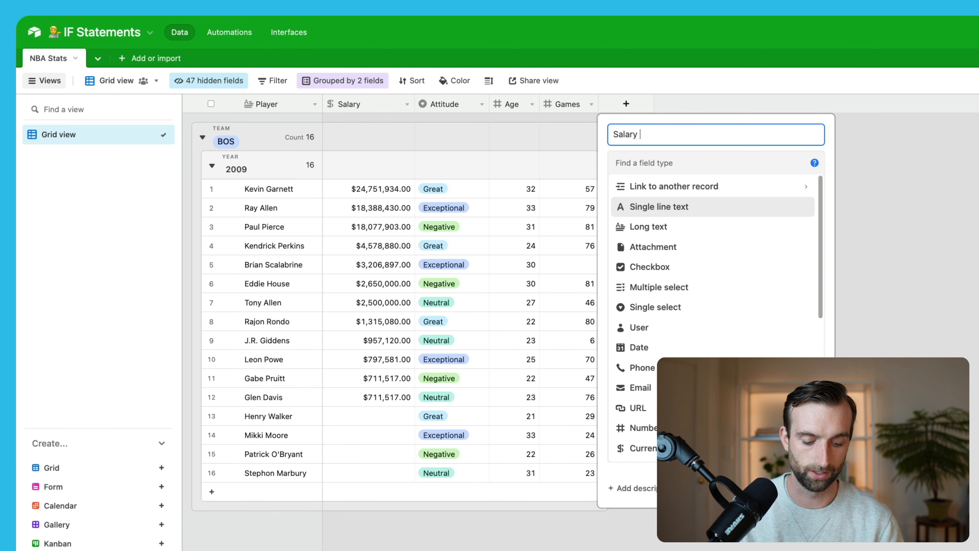
type("per Game")
left_click(678, 162)
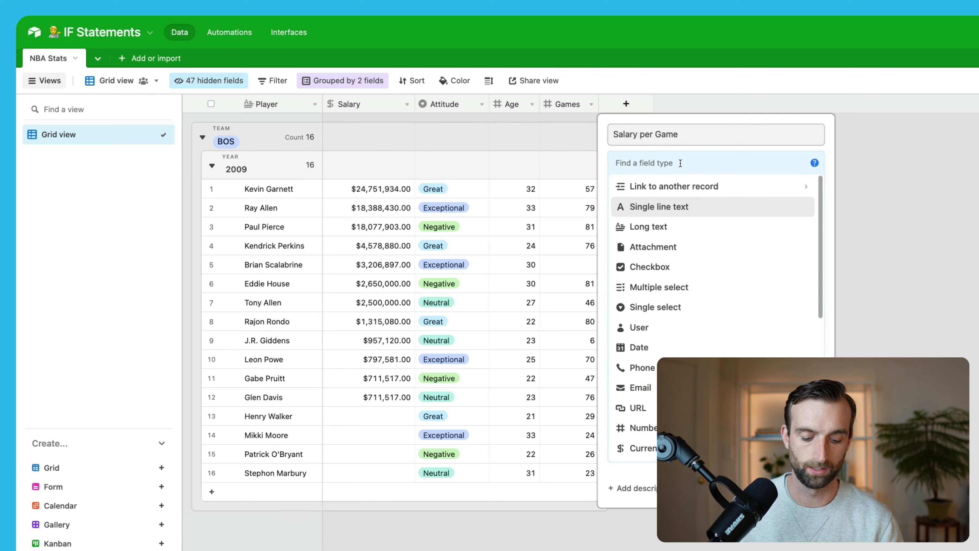
type("f")
left_click(680, 184)
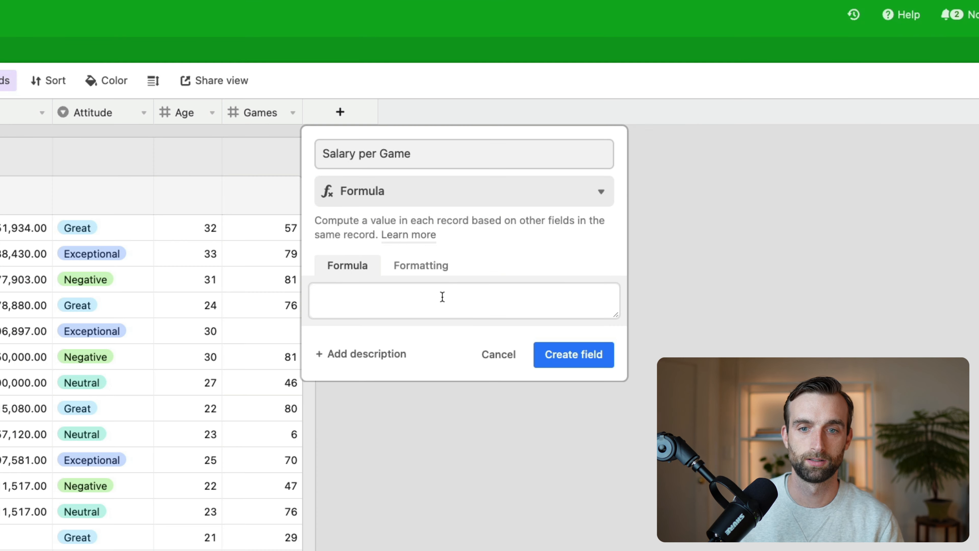
- Enter the formula Salary/Games for the new field and create it
left_click(442, 296)
type("sal")
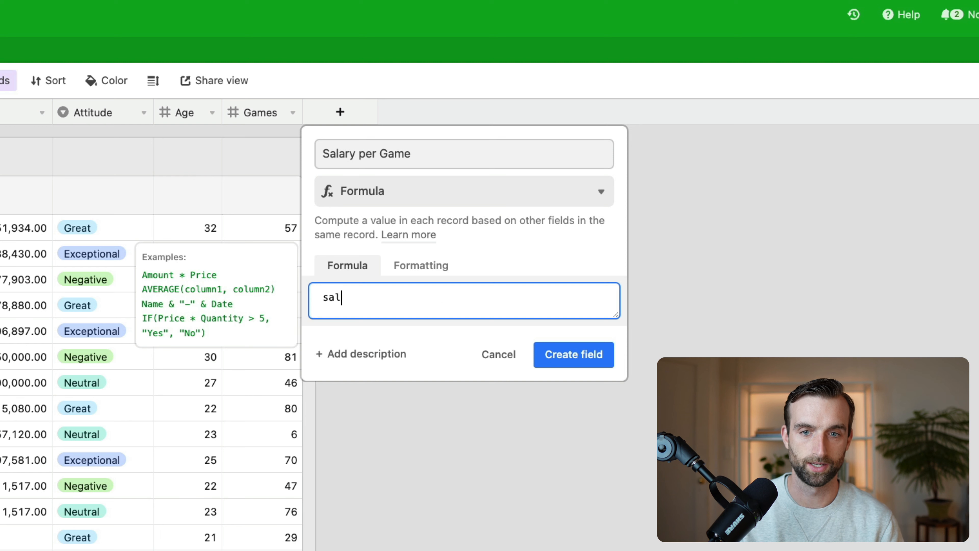
left_click(455, 347)
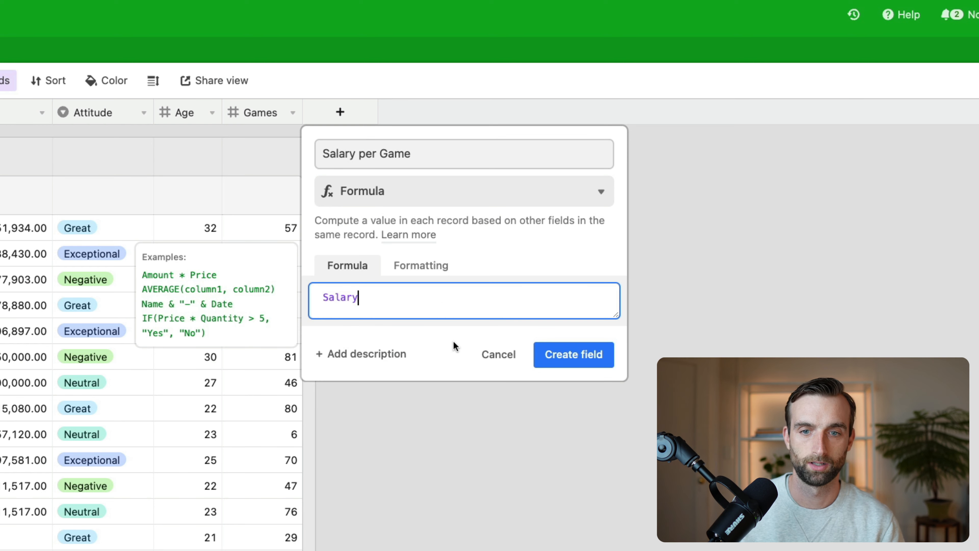
type("/")
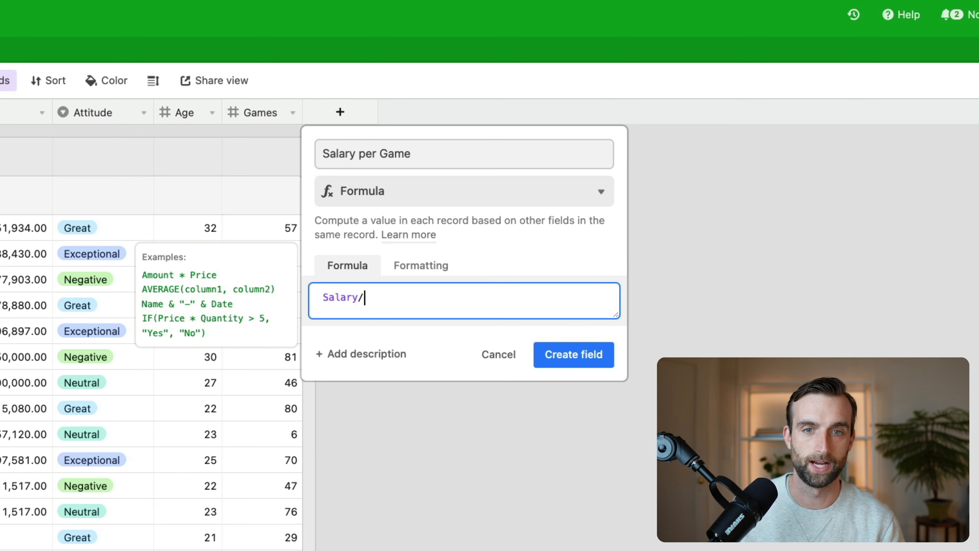
type("g")
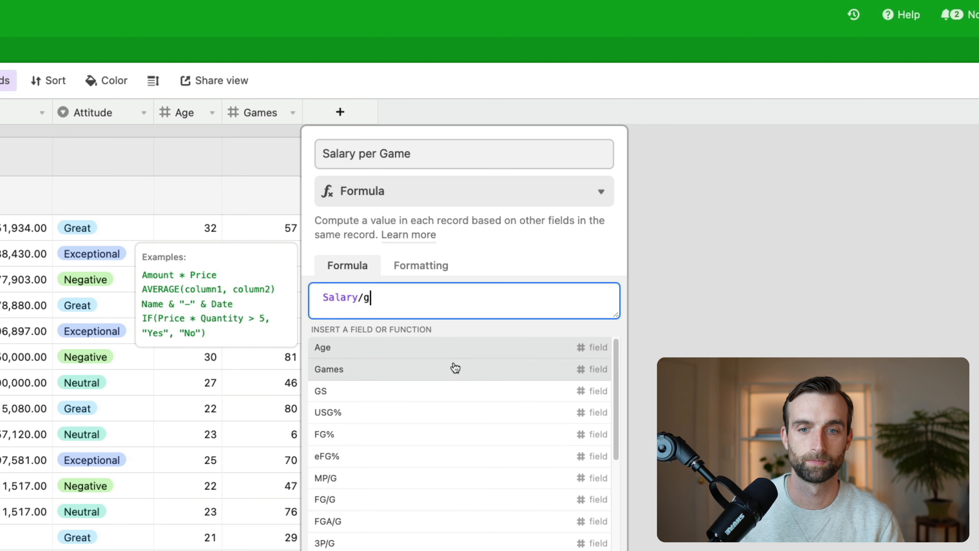
left_click(455, 368)
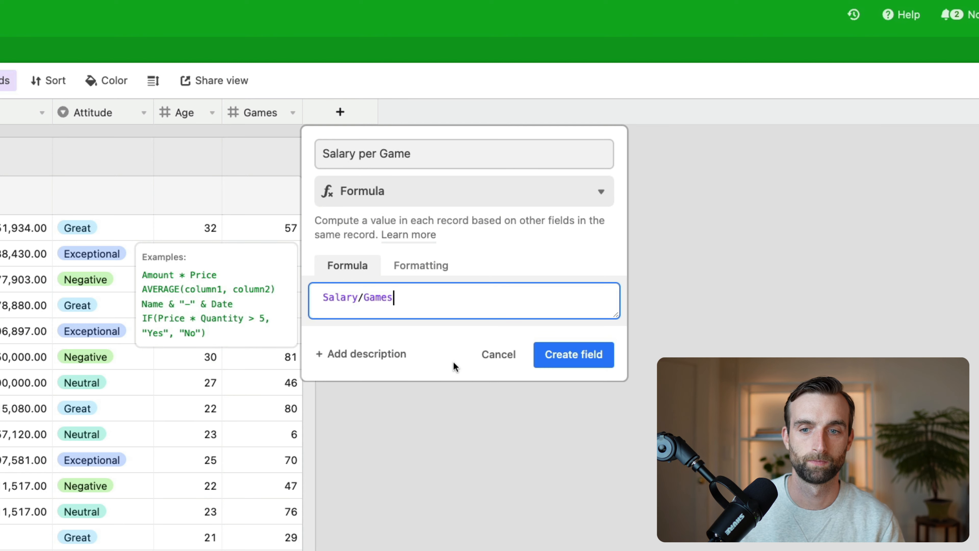
left_click(553, 359)
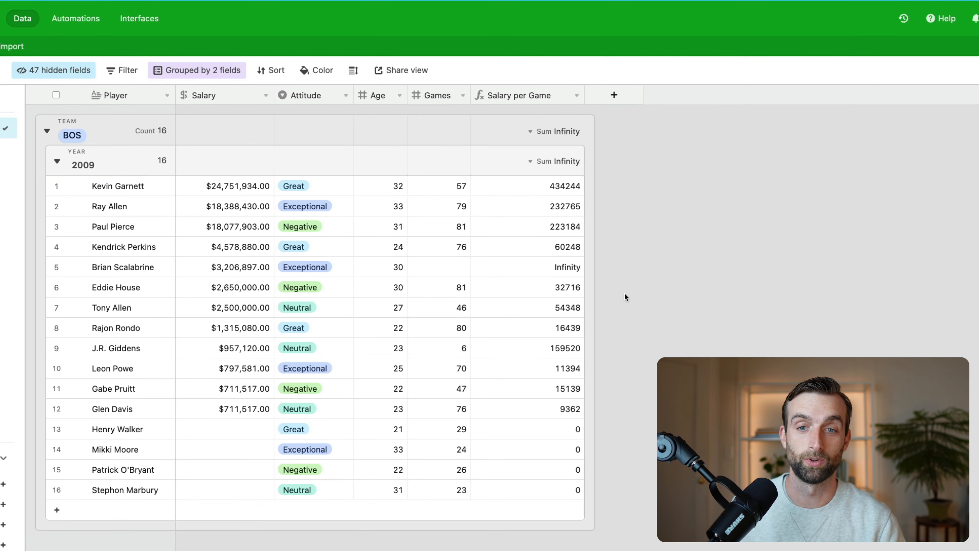
- Set the Salary per Game field's format to Currency ($5.00) and save the field
double_click(541, 98)
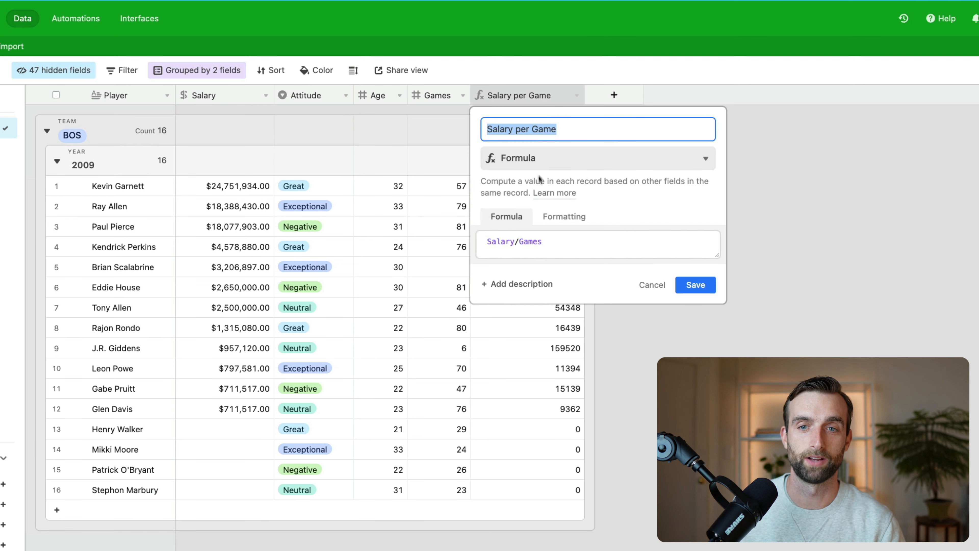
left_click(563, 217)
left_click(524, 256)
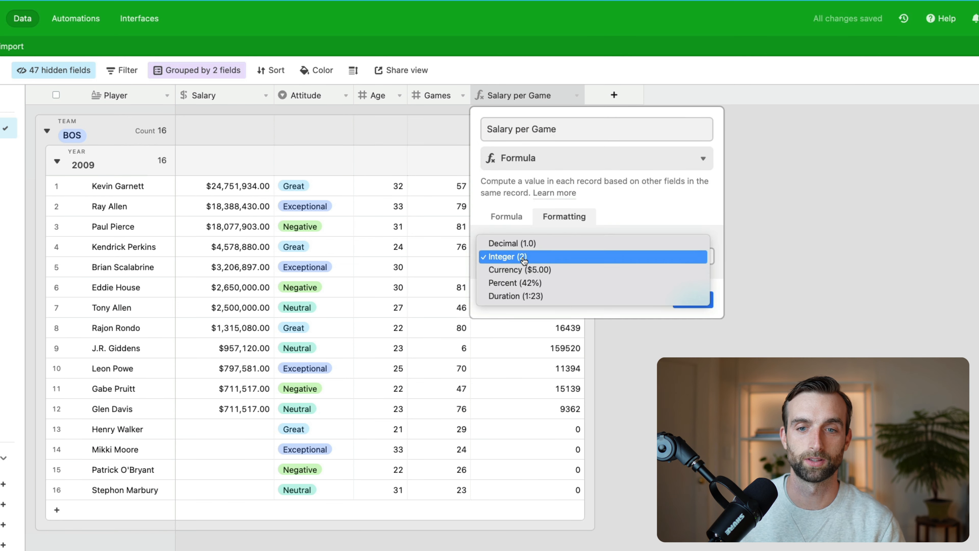
left_click(524, 270)
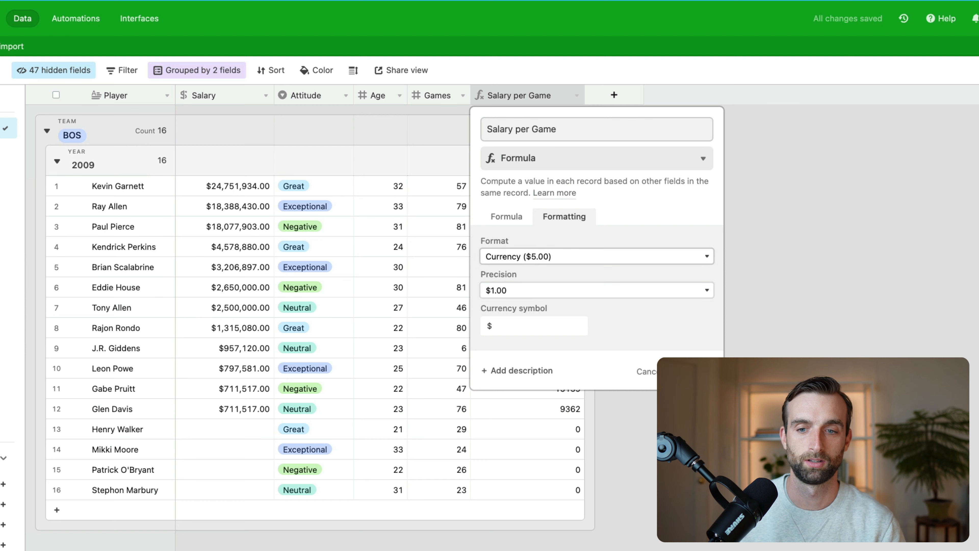
left_click(694, 371)
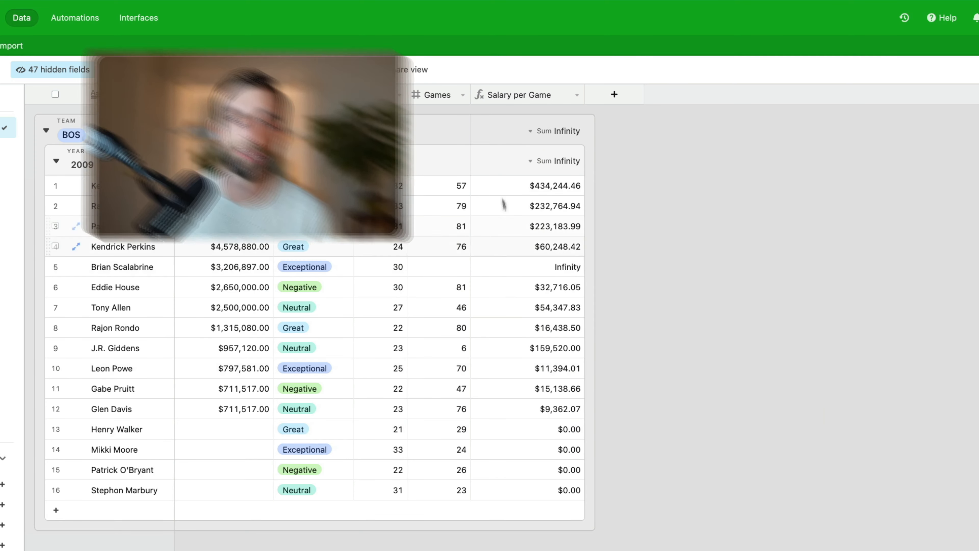
- Wrap the start of the Salary per Game formula in an IF that tests Salary>0 and returns Salary/Games when true
double_click(534, 93)
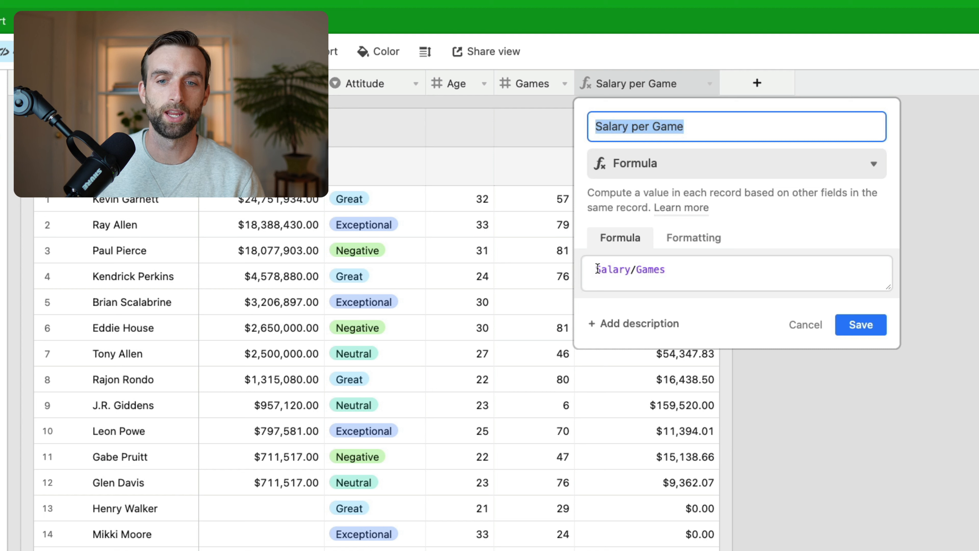
left_click(597, 269)
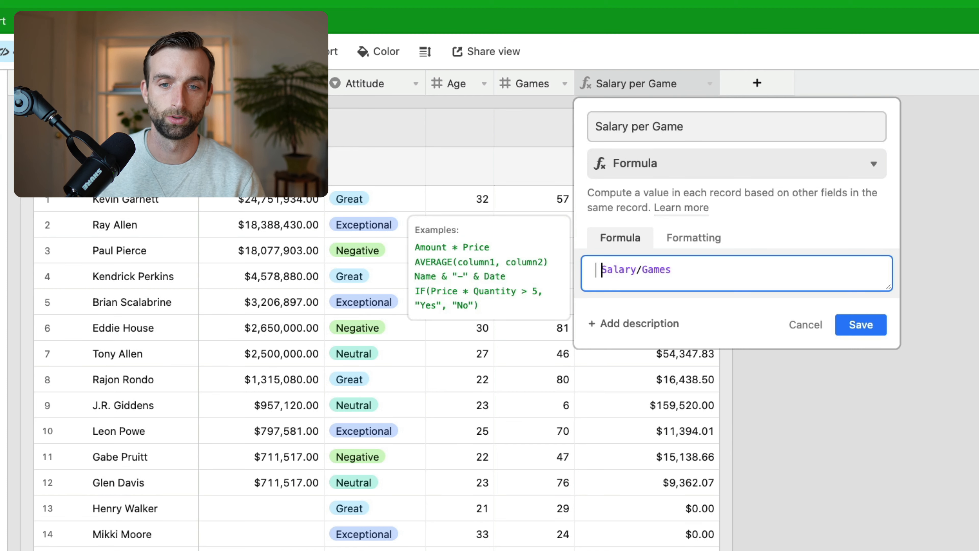
key("Left")
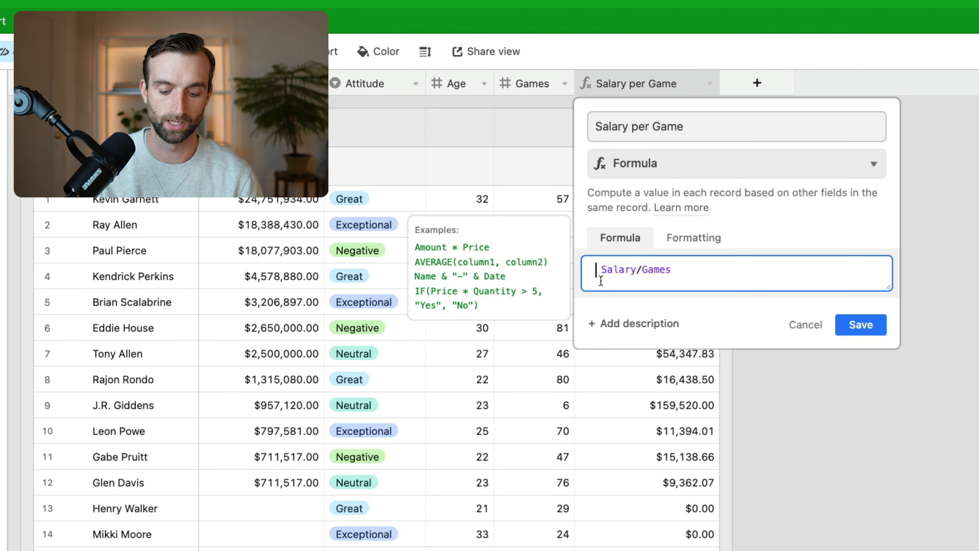
type("if")
left_click(608, 323)
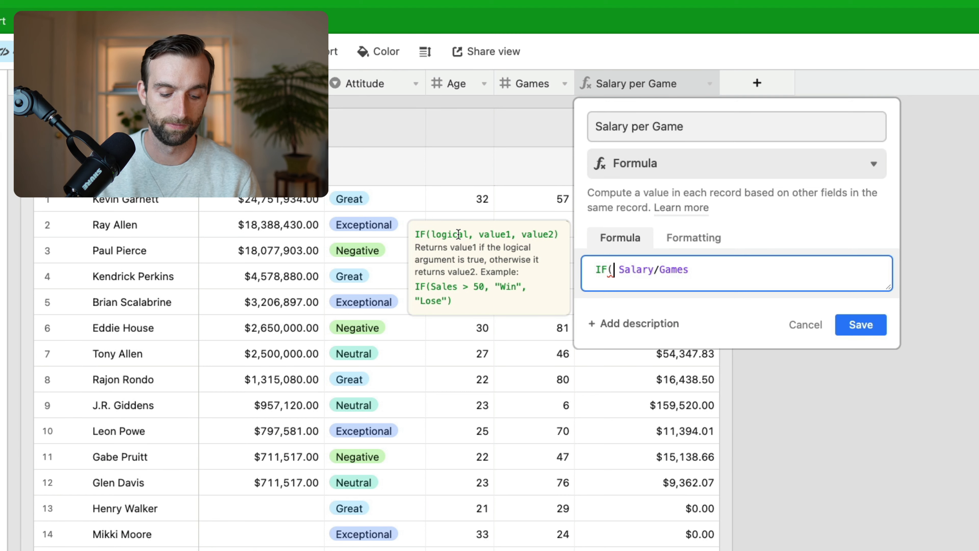
type("sal")
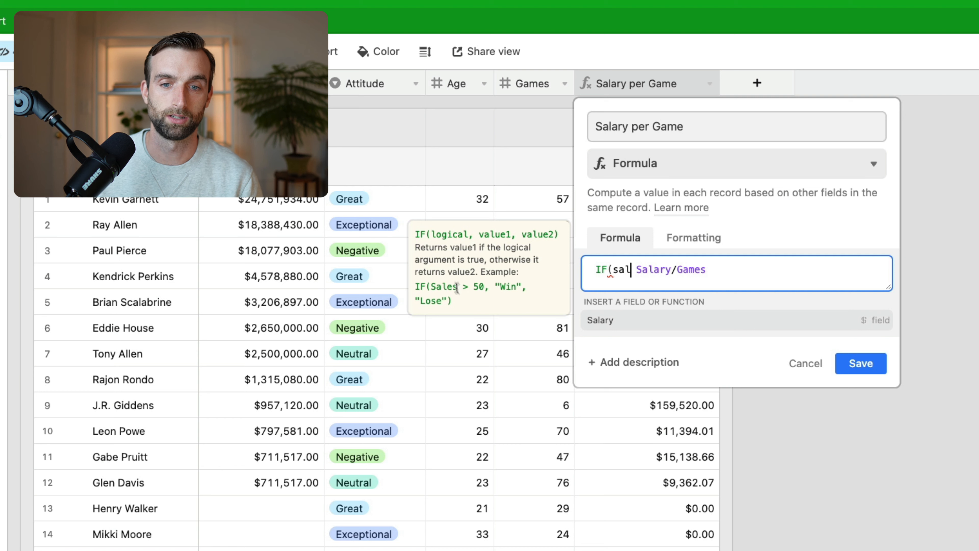
left_click(612, 324)
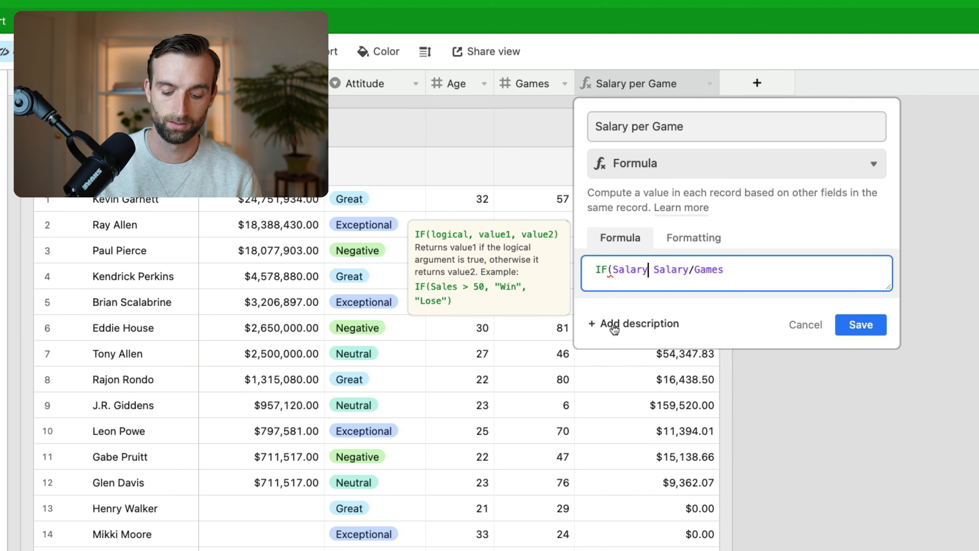
type(">")
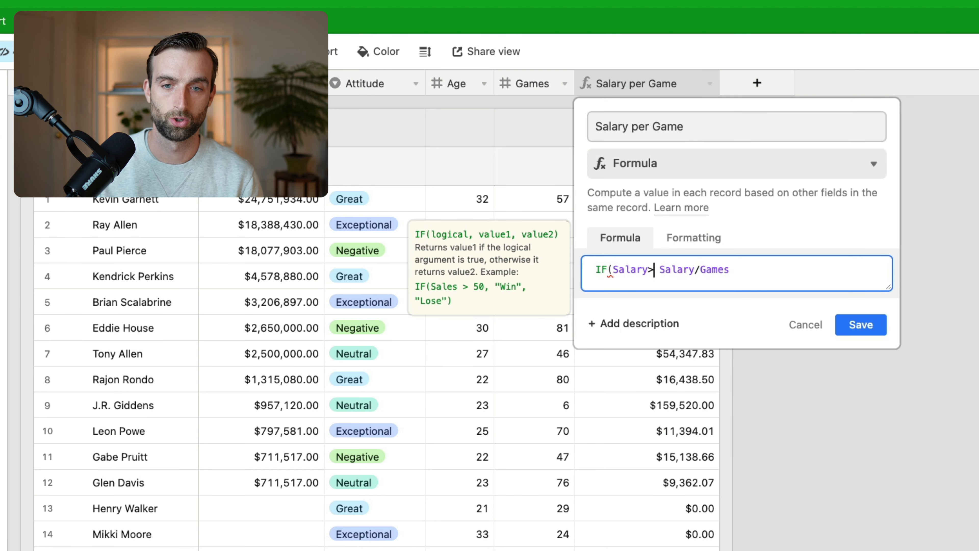
type("0")
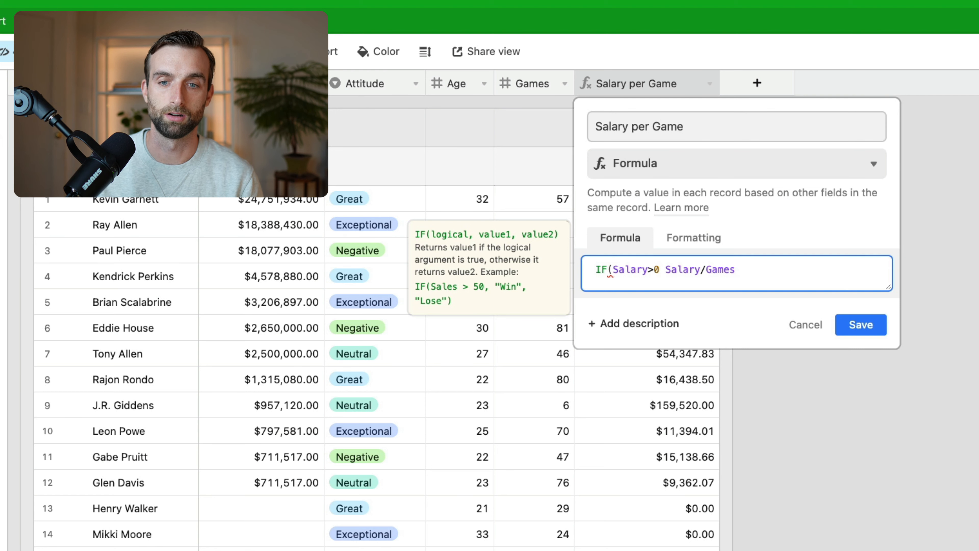
type(",")
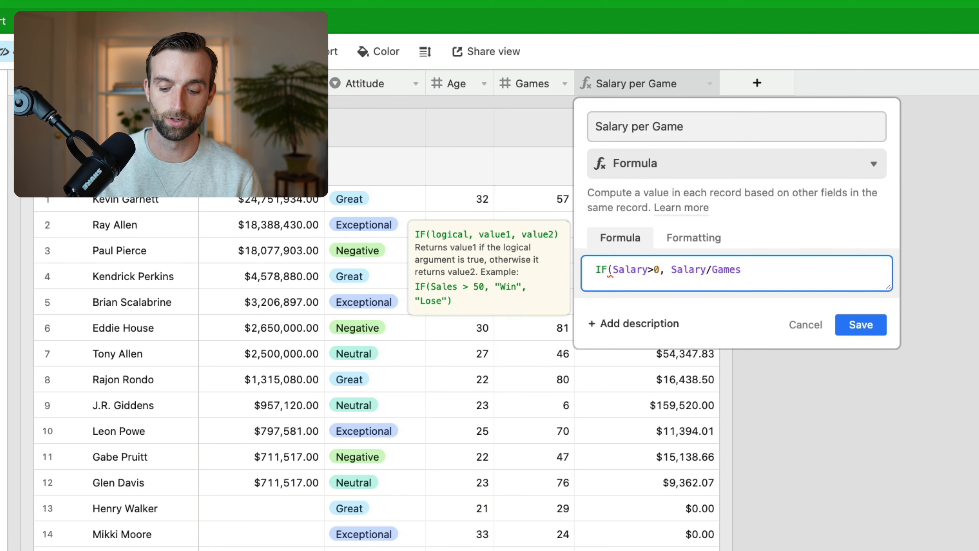
key("BackSpace")
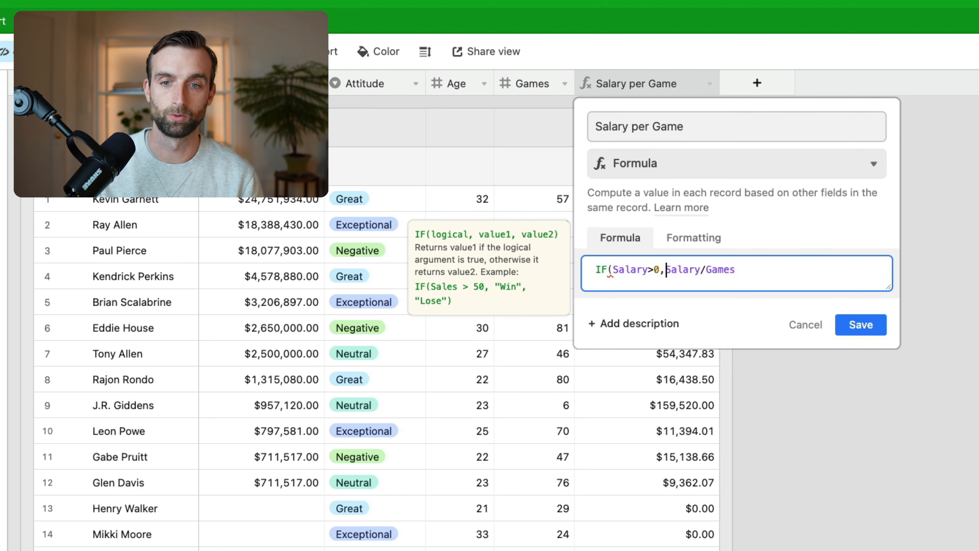
- Add blank() as the IF formula's false value, close the formula's parenthesis, and save the Salary per Game field
left_click(759, 269)
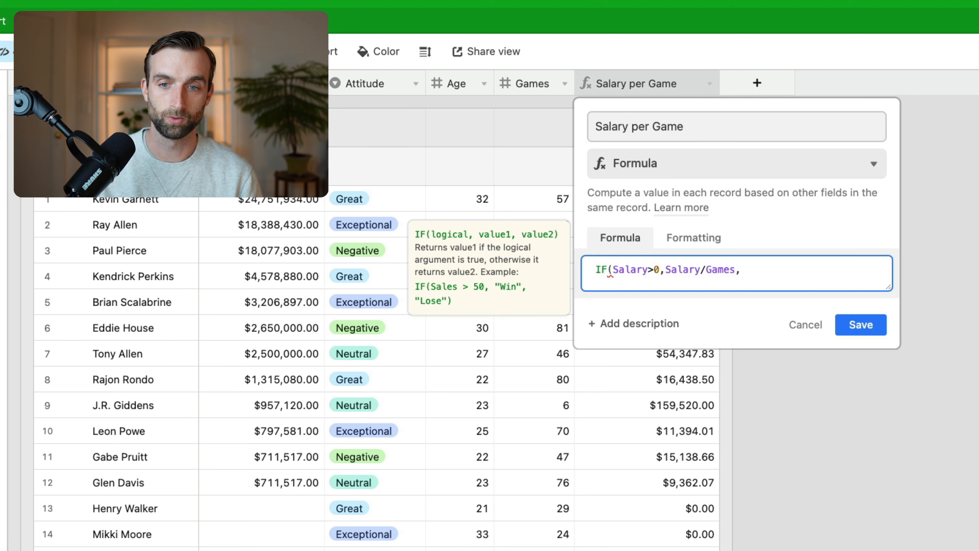
type(",bl")
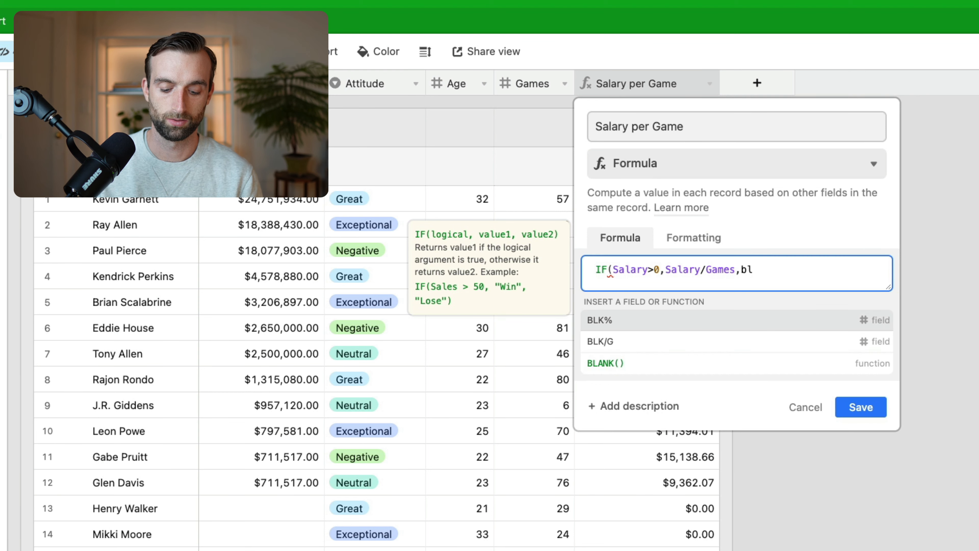
type("ank()")
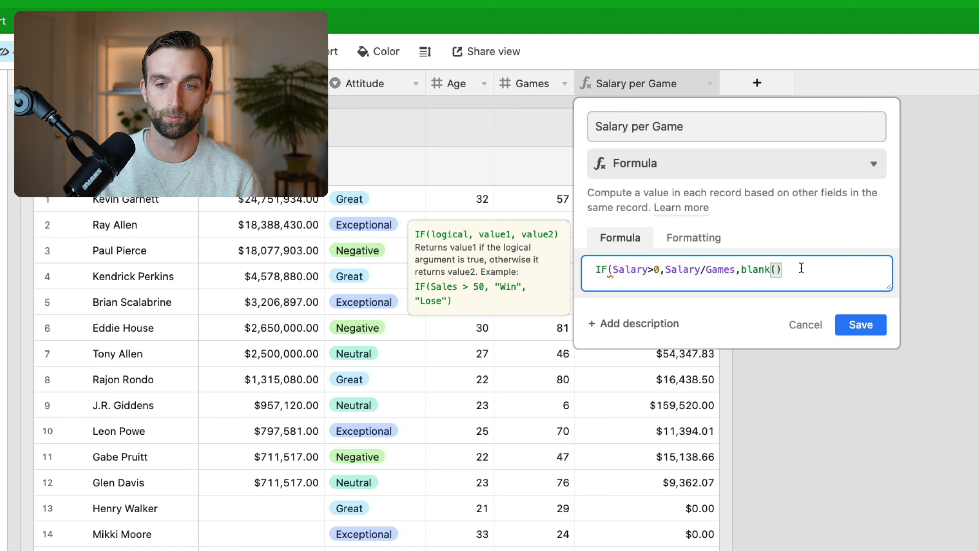
type(")")
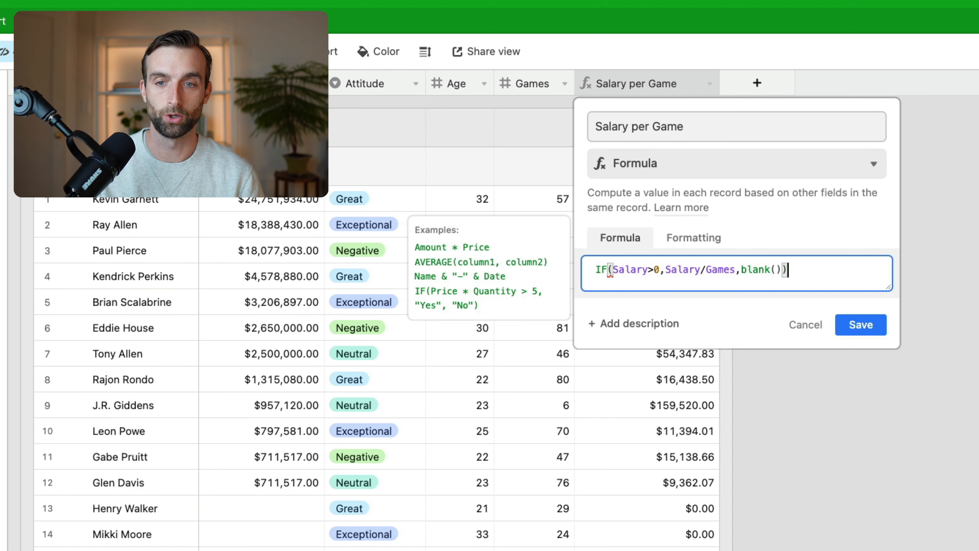
left_click(849, 328)
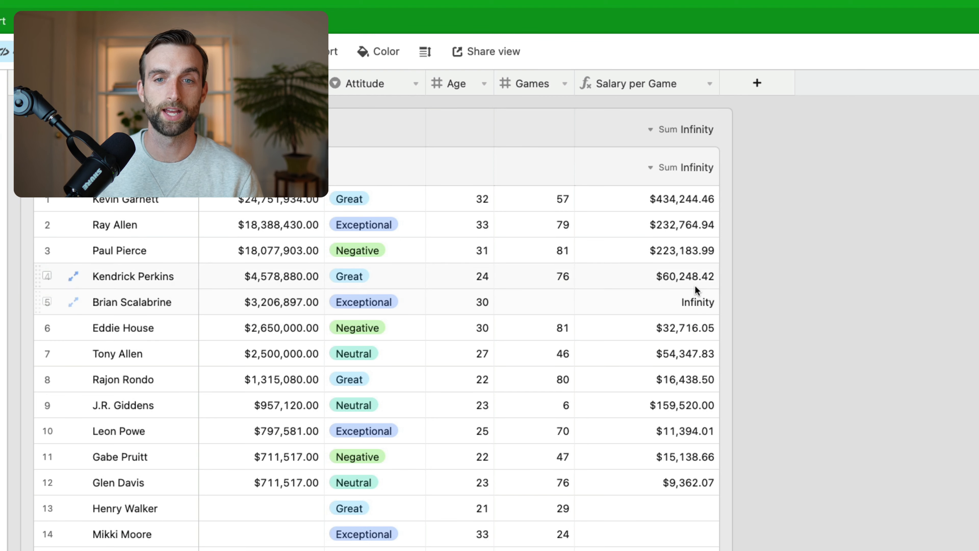
- Wrap the Salary>0 test of the Salary per Game formula's IF in an AND function
double_click(663, 85)
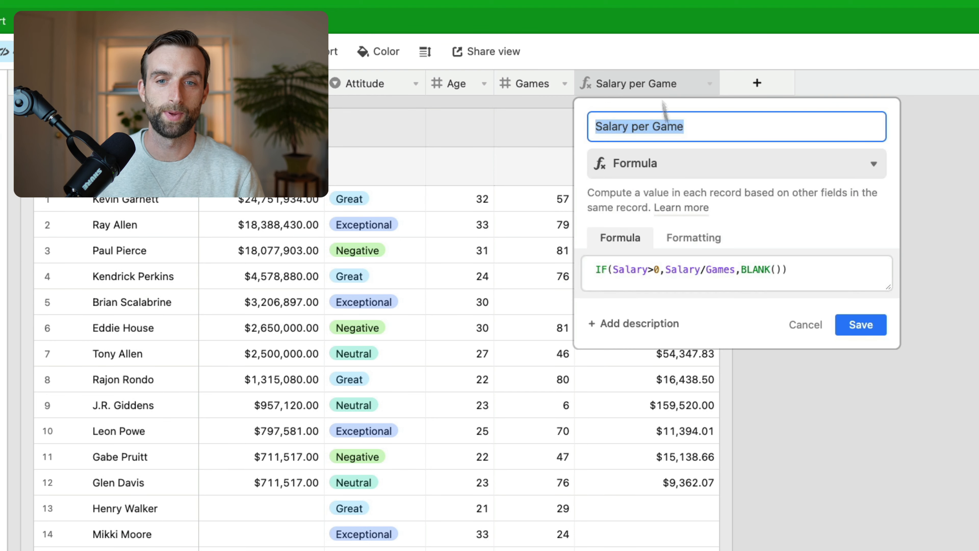
left_click(615, 268)
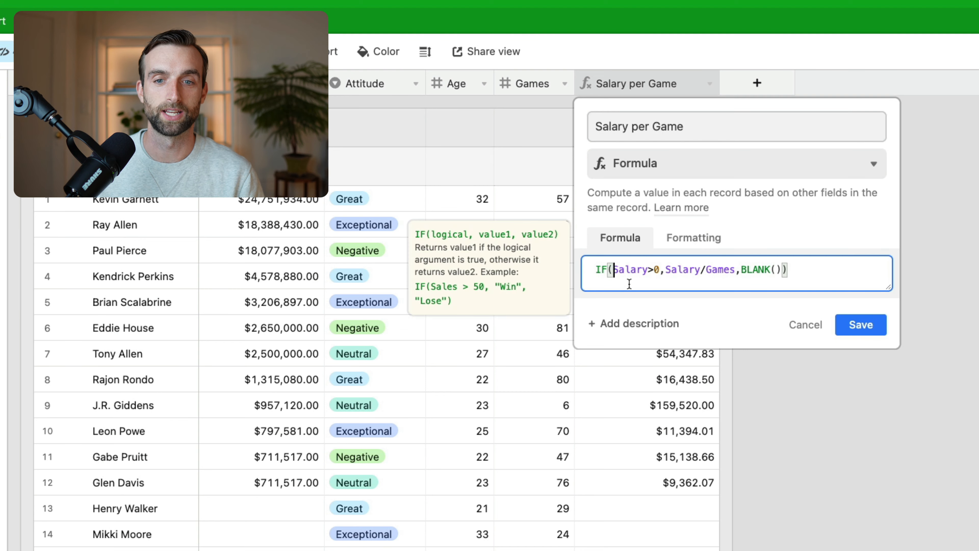
key("BackSpace")
key("BackSpace")
key("BackSpace")
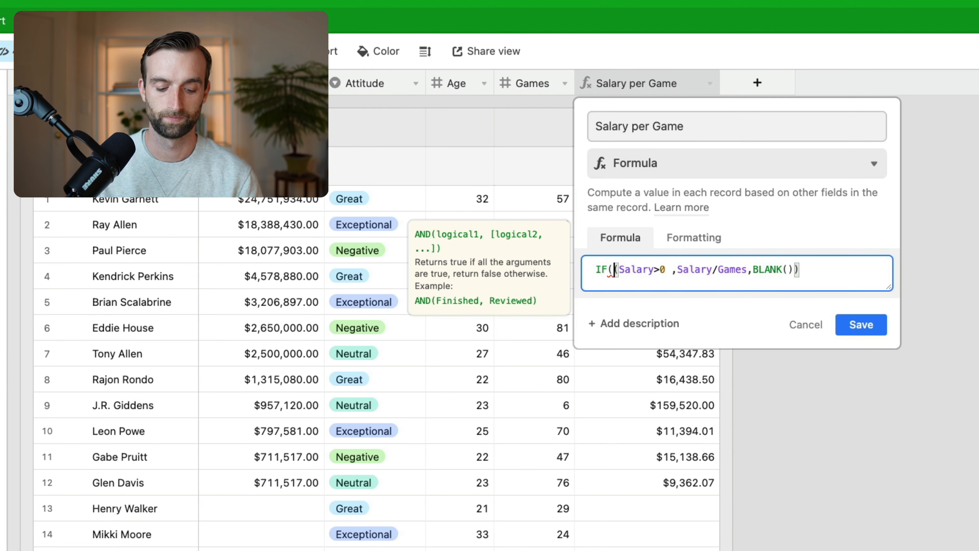
type("AND")
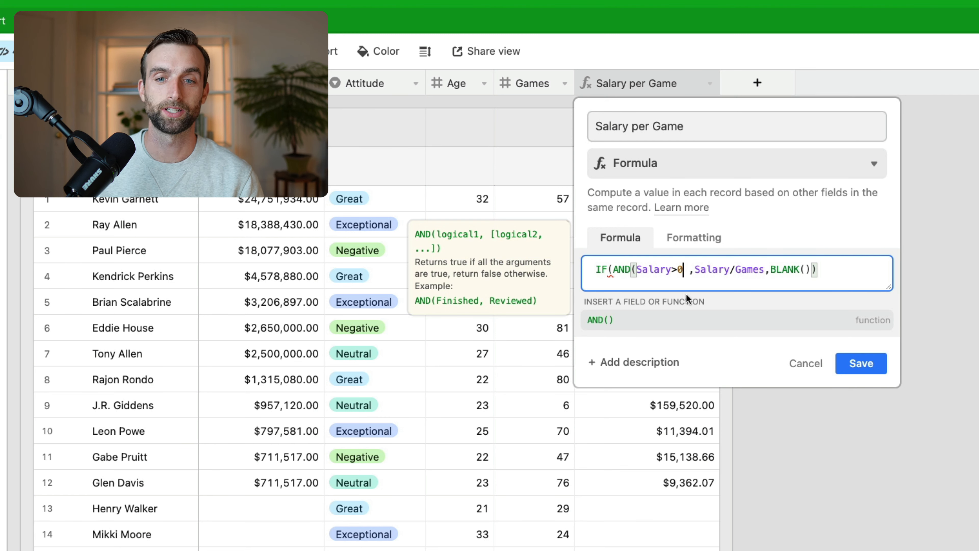
- Add games>0 as the AND function's second condition, close its parenthesis, and save the Salary per Game field
type(",")
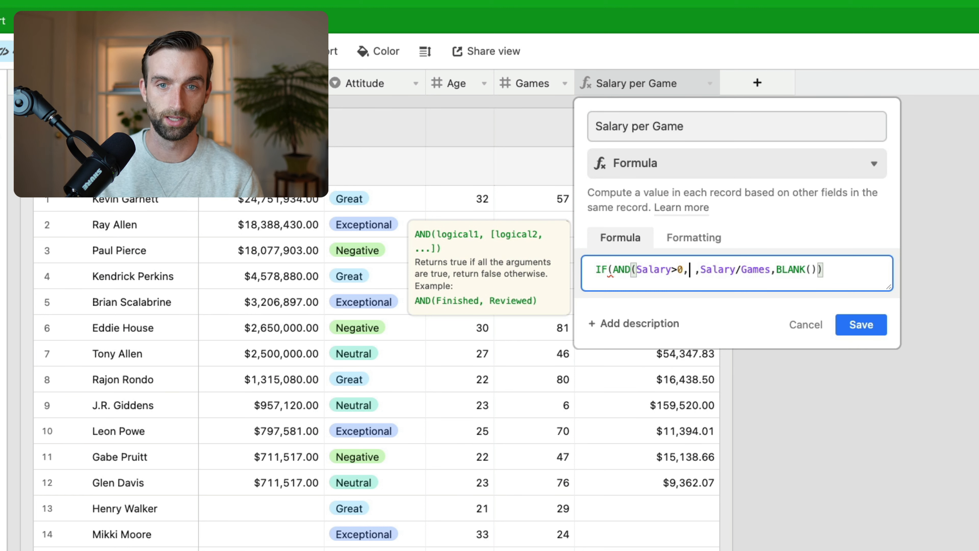
type("games")
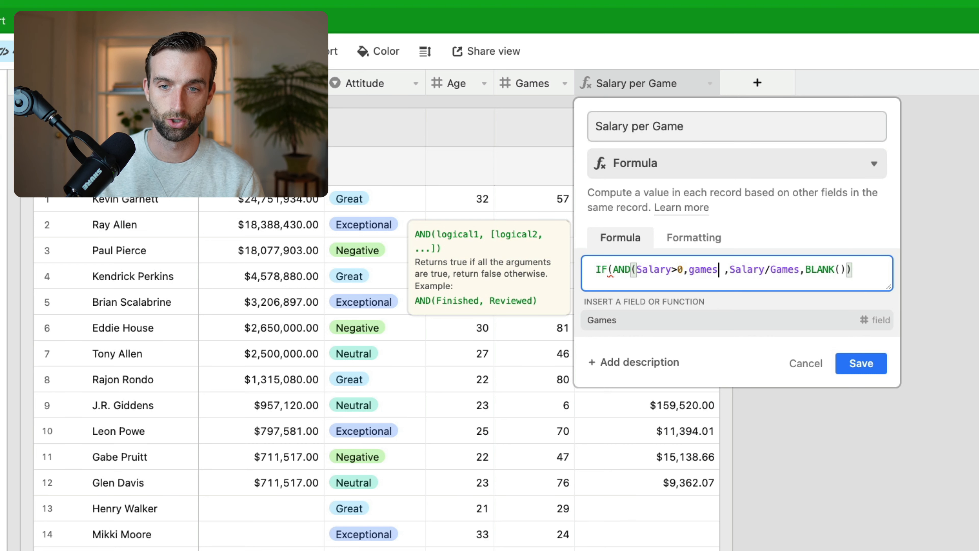
type(">0")
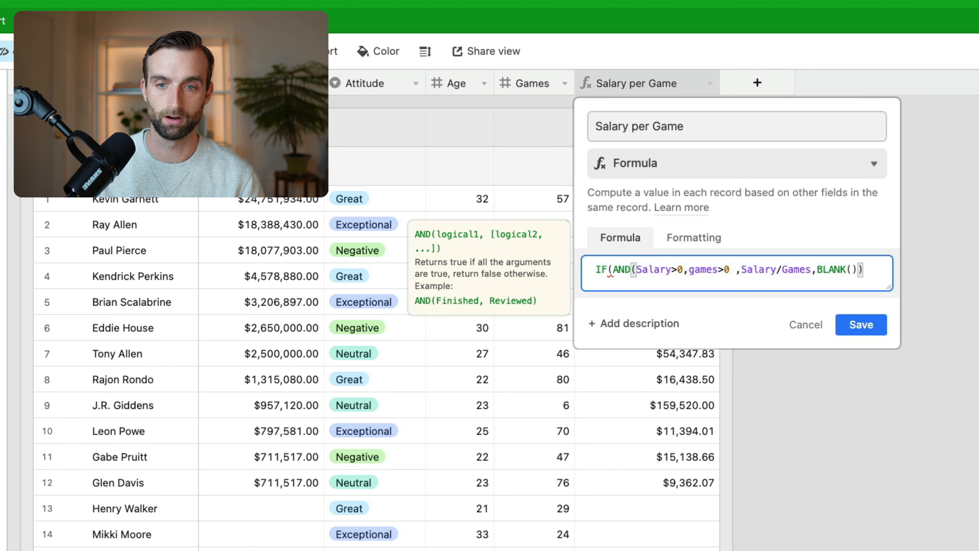
left_click(733, 269)
type(")")
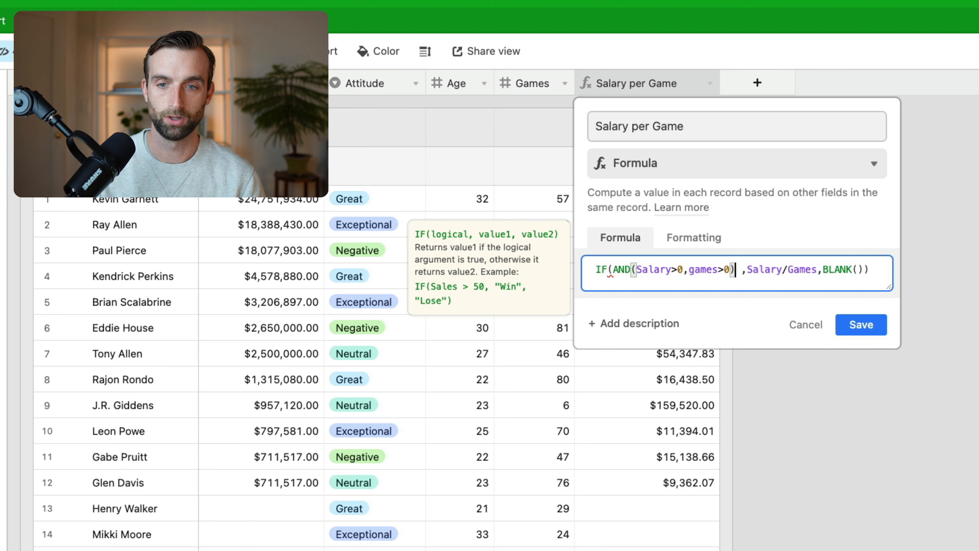
key("Delete")
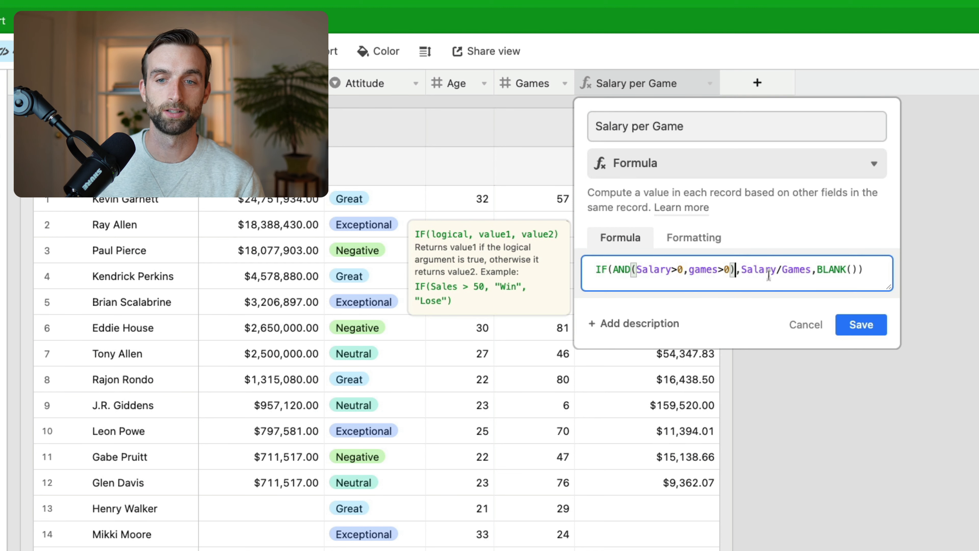
left_click(862, 328)
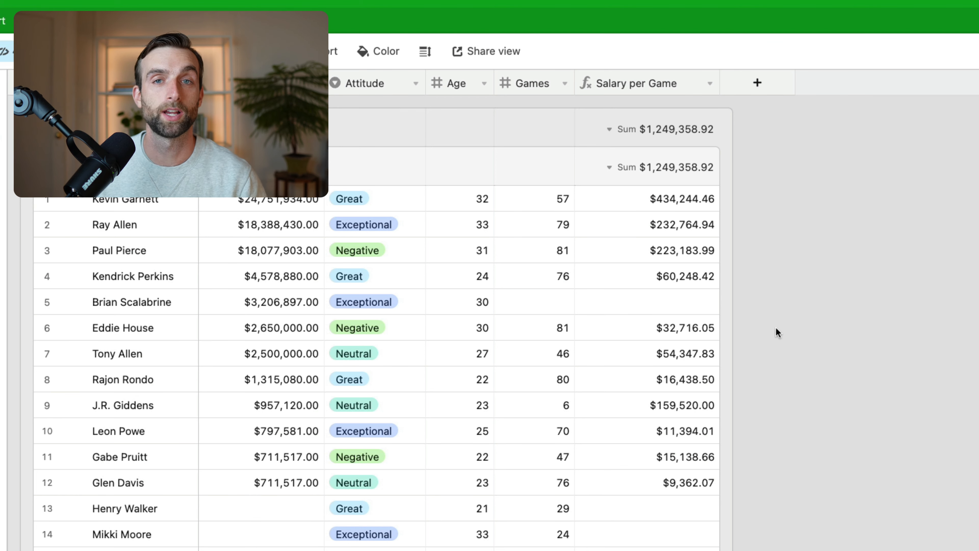
- Shorten the Salary per Game formula's conditions to AND(Salary,Games) by removing both >0 comparisons, and save the field
double_click(635, 81)
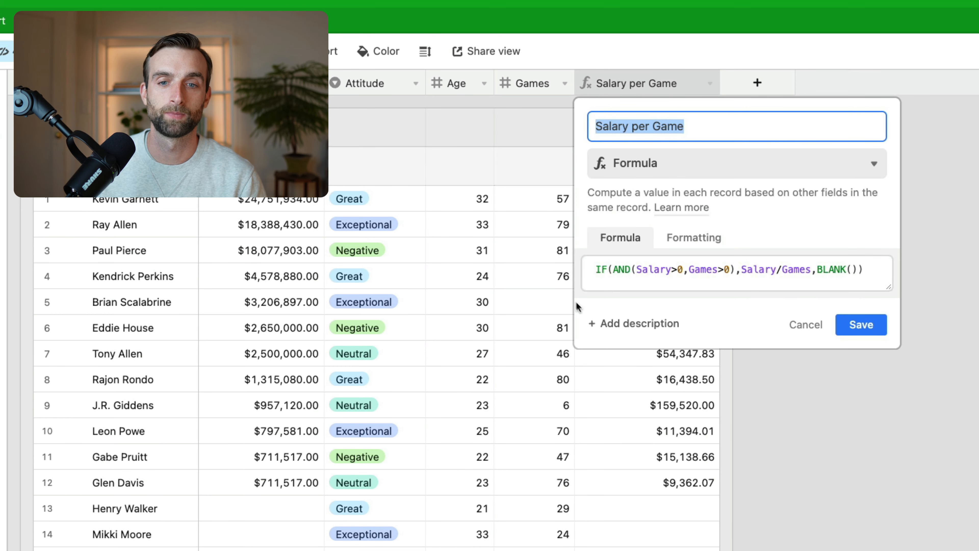
left_click(607, 268)
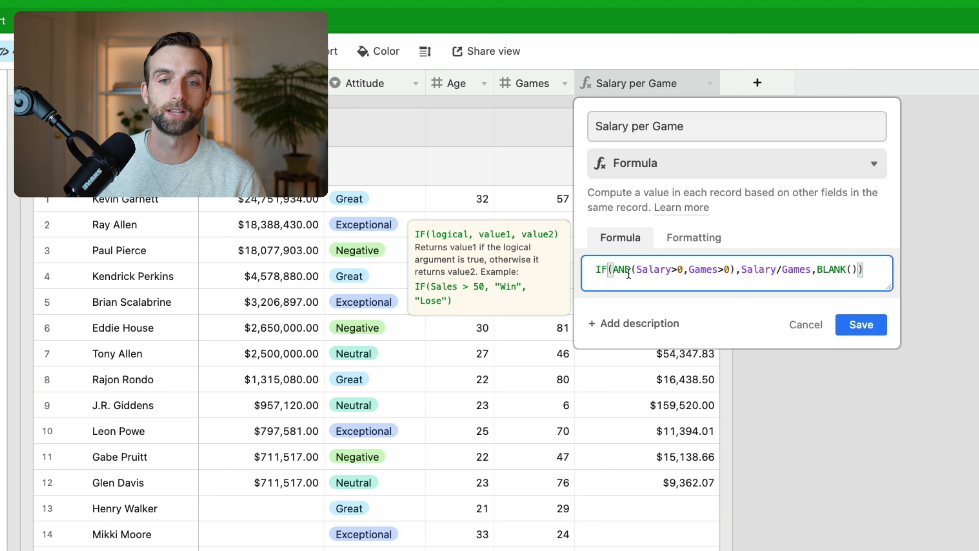
left_click(644, 269)
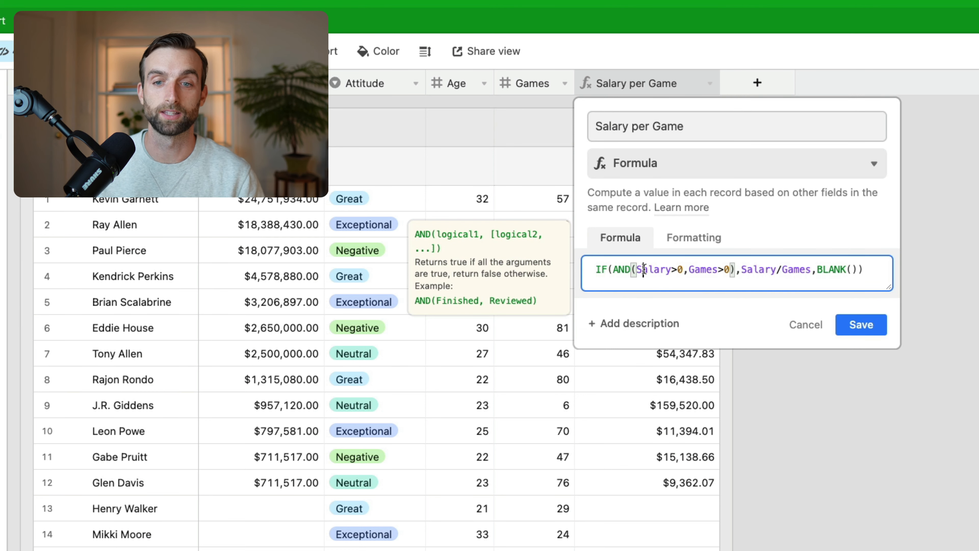
key("Right")
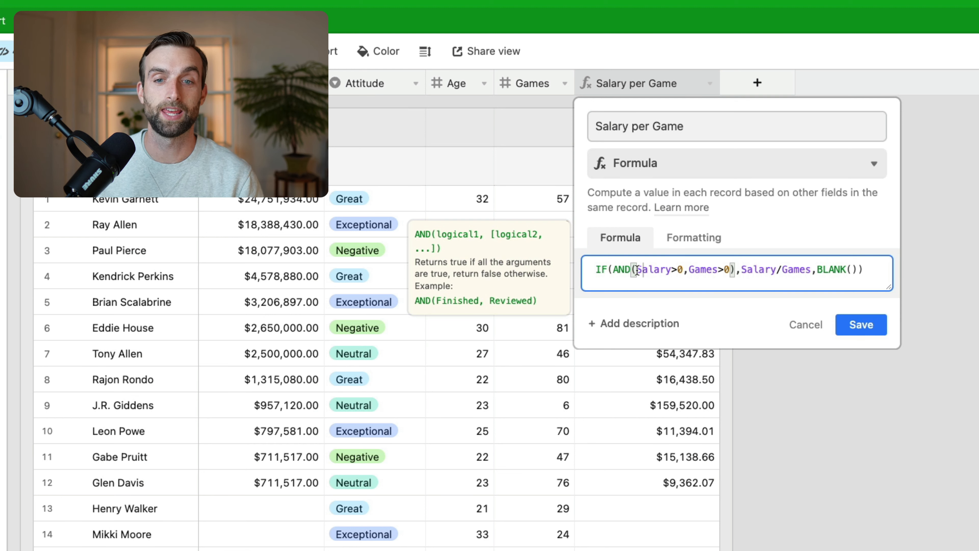
left_click_drag(635, 270, 669, 266)
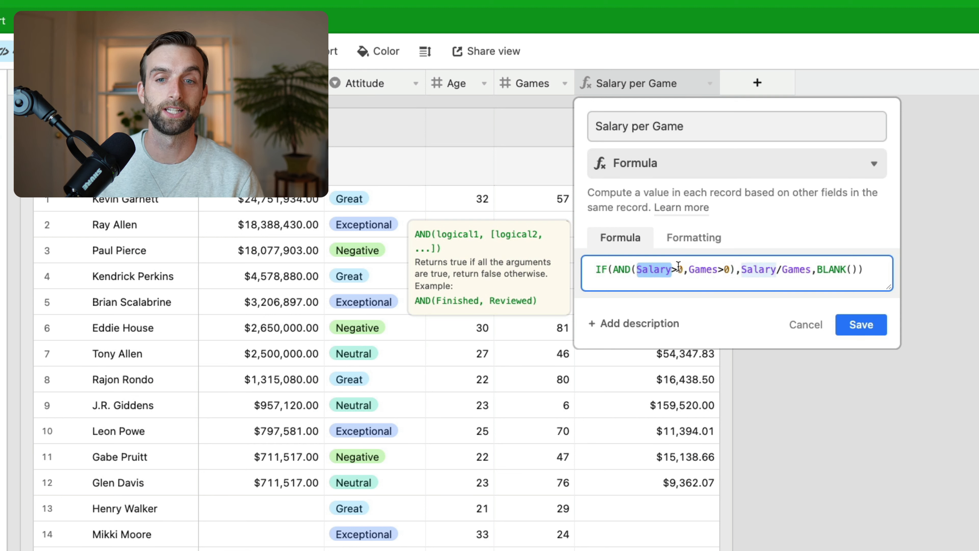
left_click(679, 266)
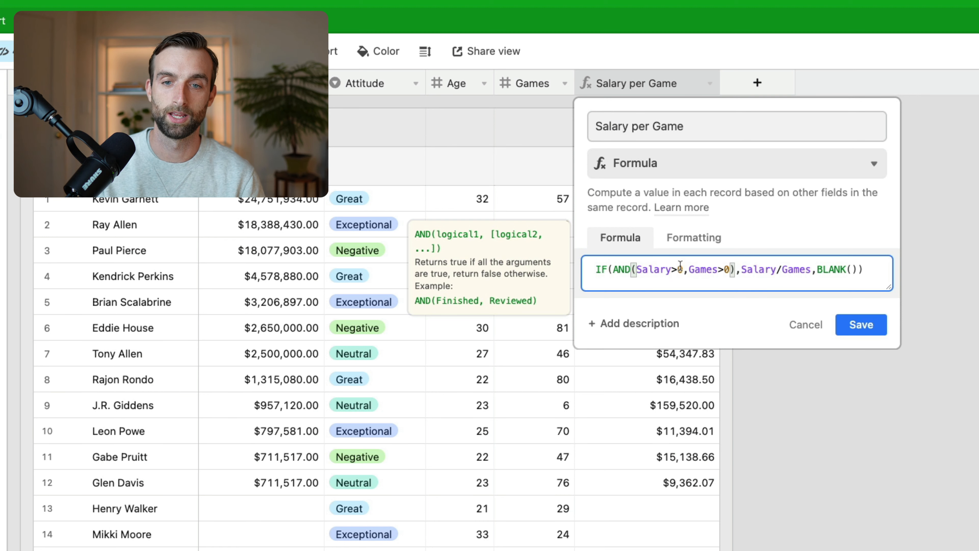
key("BackSpace")
key("BackSpace")
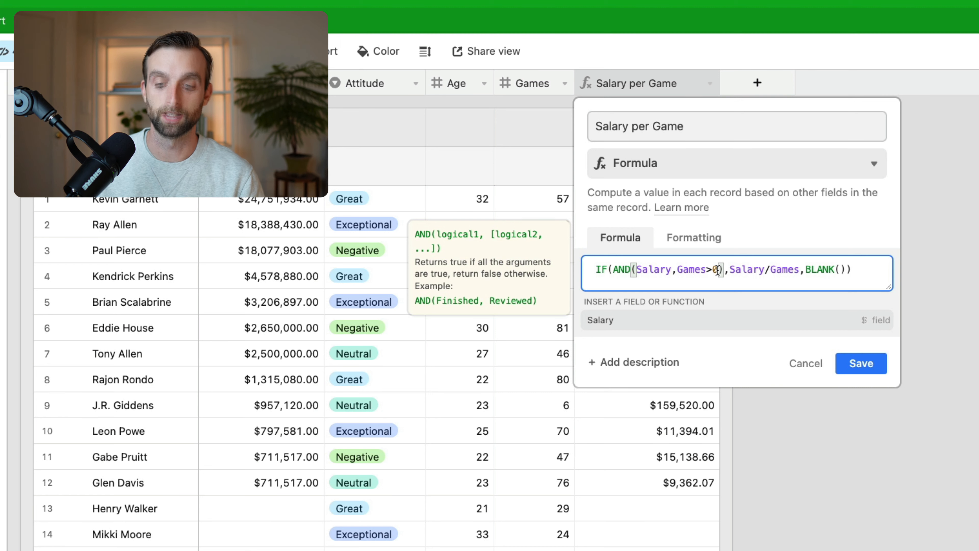
key("BackSpace")
key("BackSpace")
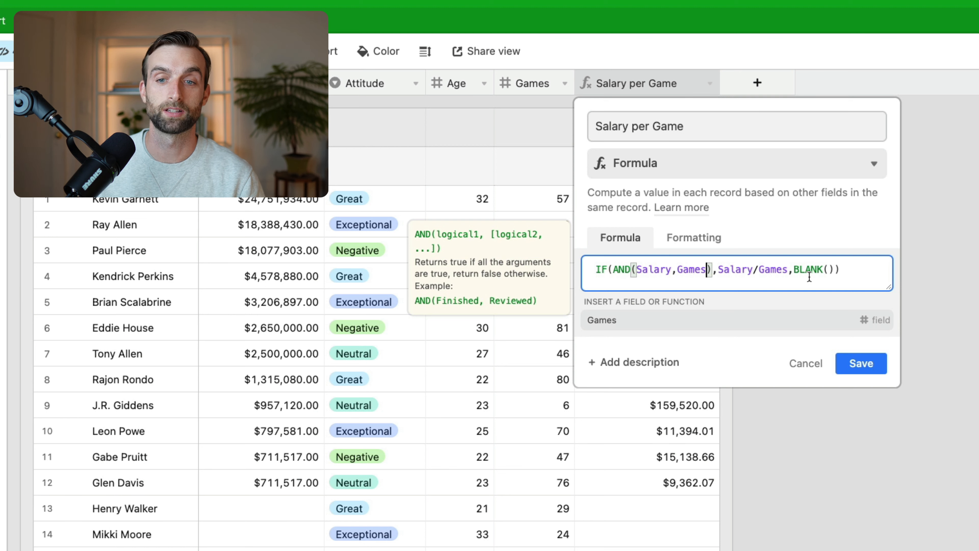
left_click(860, 364)
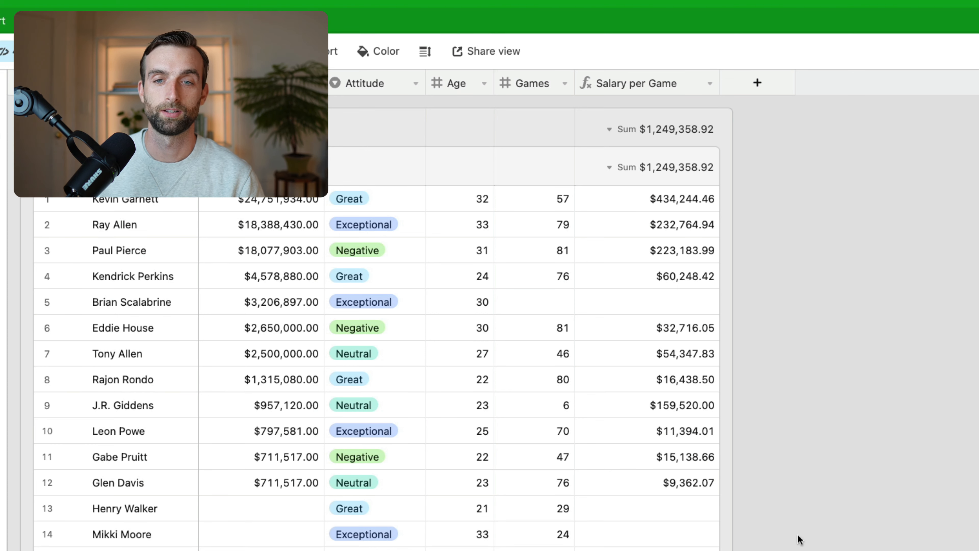
- Remove the BLANK() argument and its preceding comma from the Salary per Game formula, and save the field
double_click(625, 76)
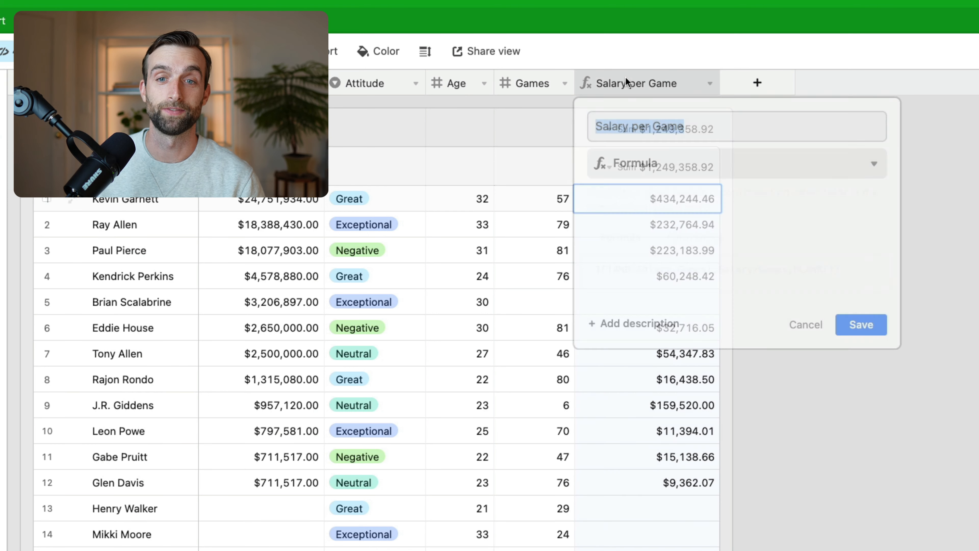
left_click(800, 270)
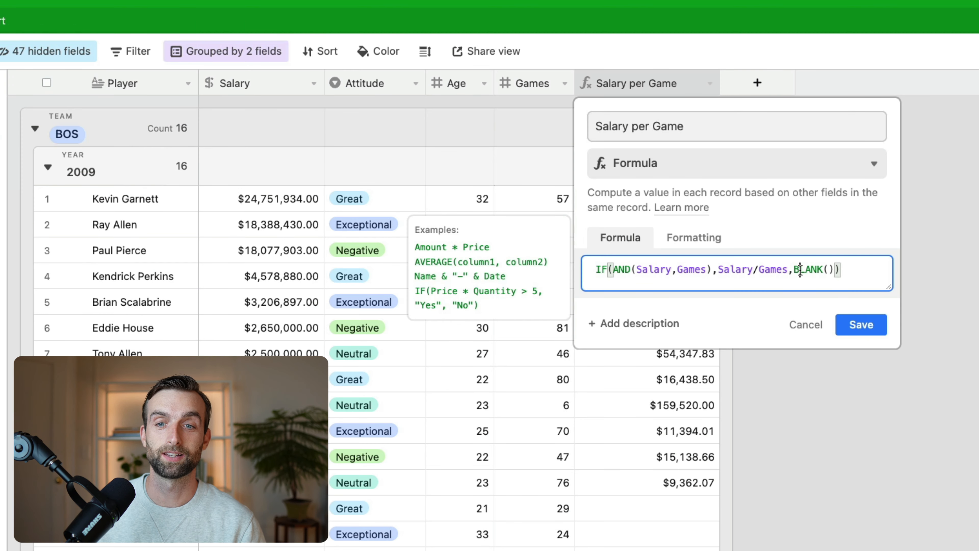
left_click_drag(793, 269, 833, 266)
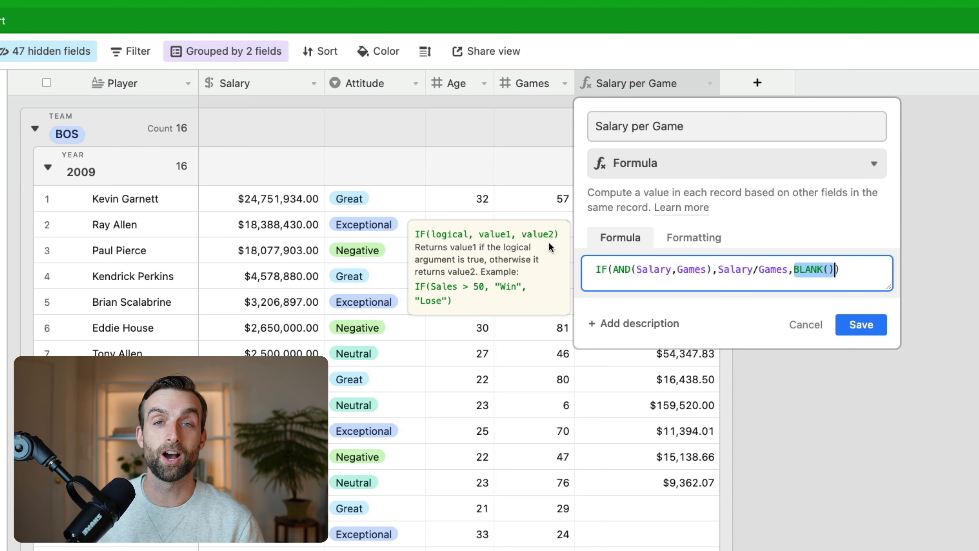
left_click(834, 268)
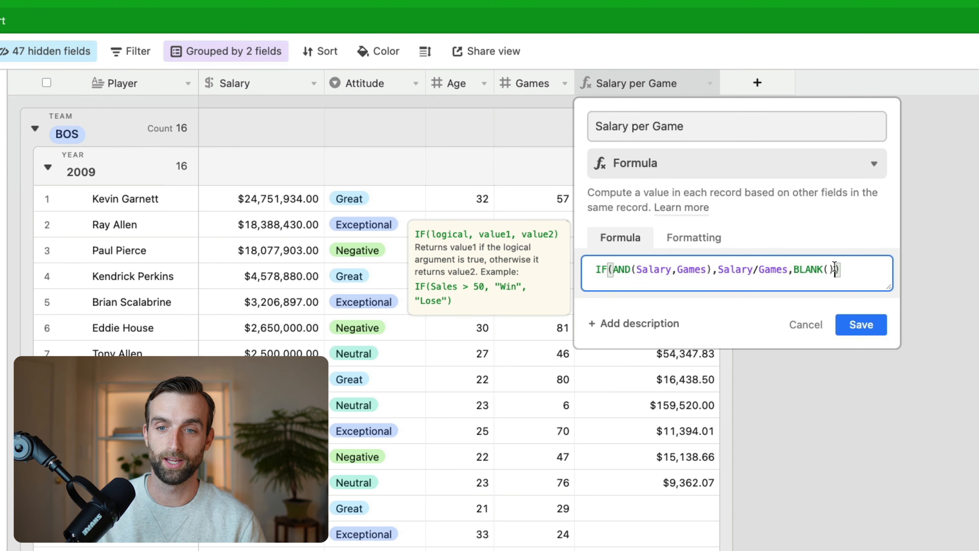
key("BackSpace")
key("BackSpace")
key("BackSpace")
key("BackSpace")
key("BackSpace")
key("BackSpace")
key("BackSpace")
key("BackSpace")
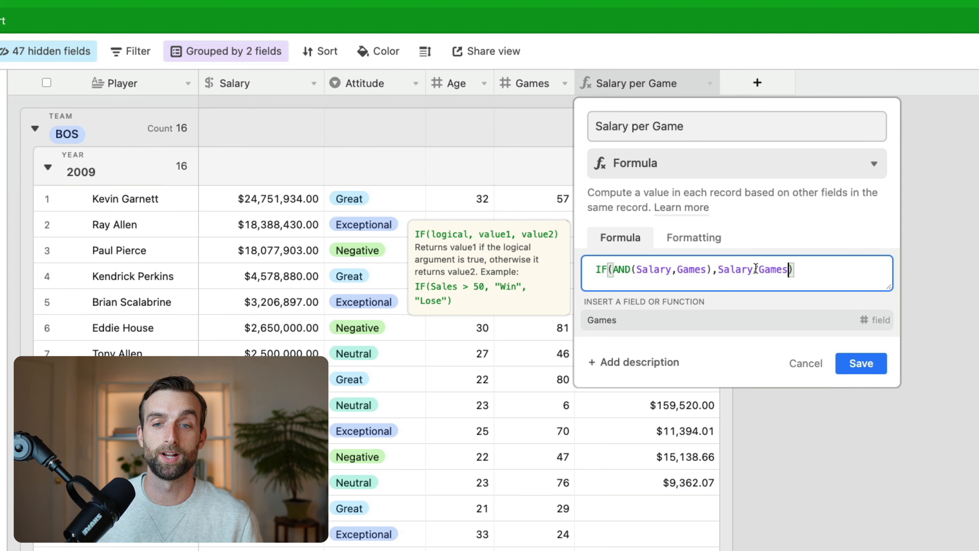
left_click(854, 364)
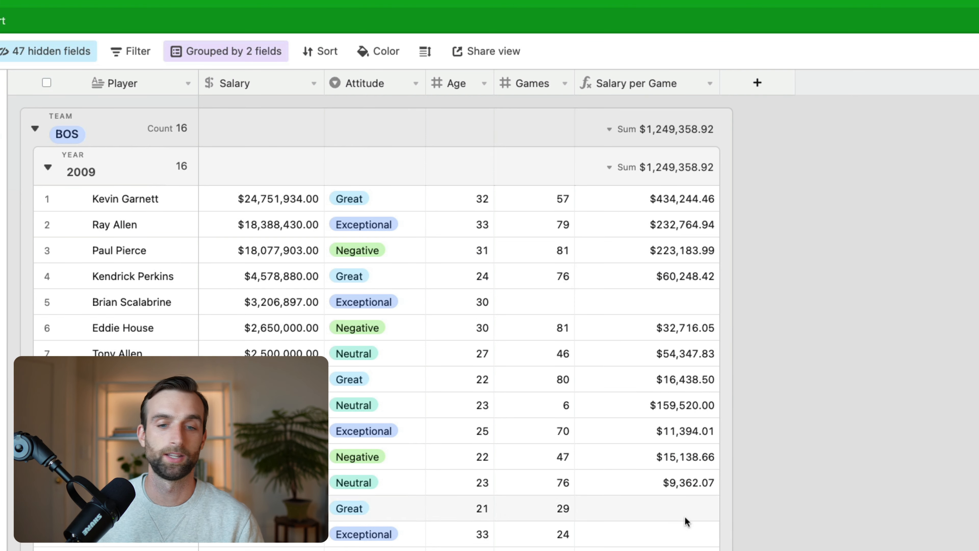
double_click(655, 82)
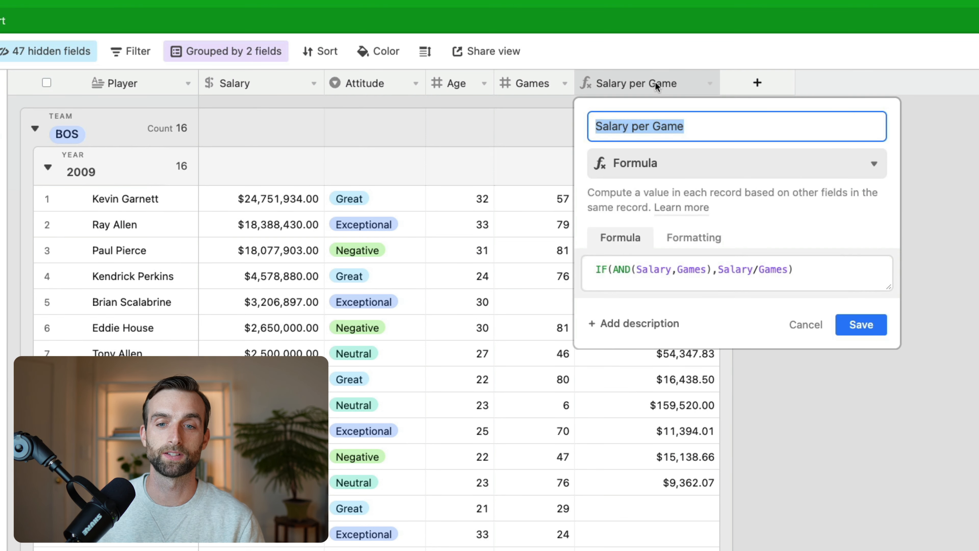
left_click(835, 274)
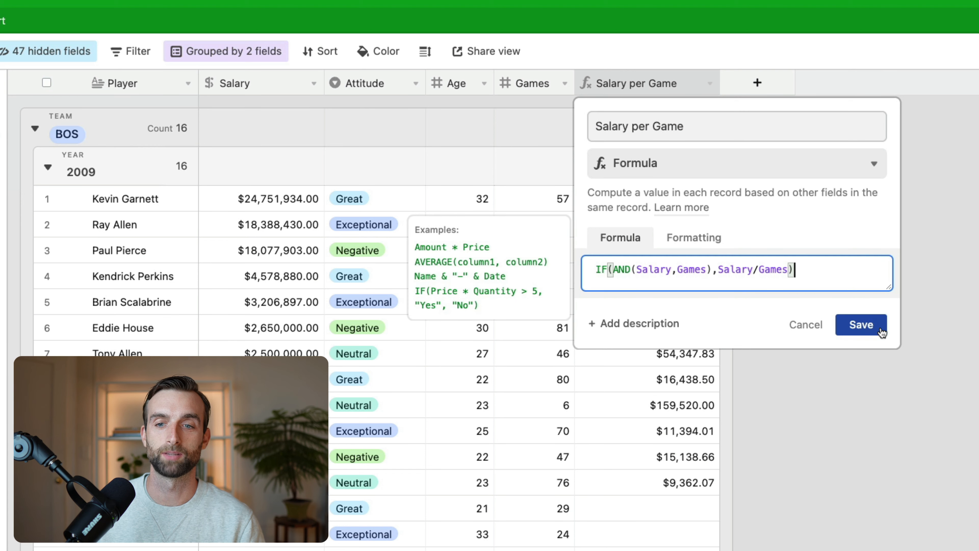
left_click(809, 332)
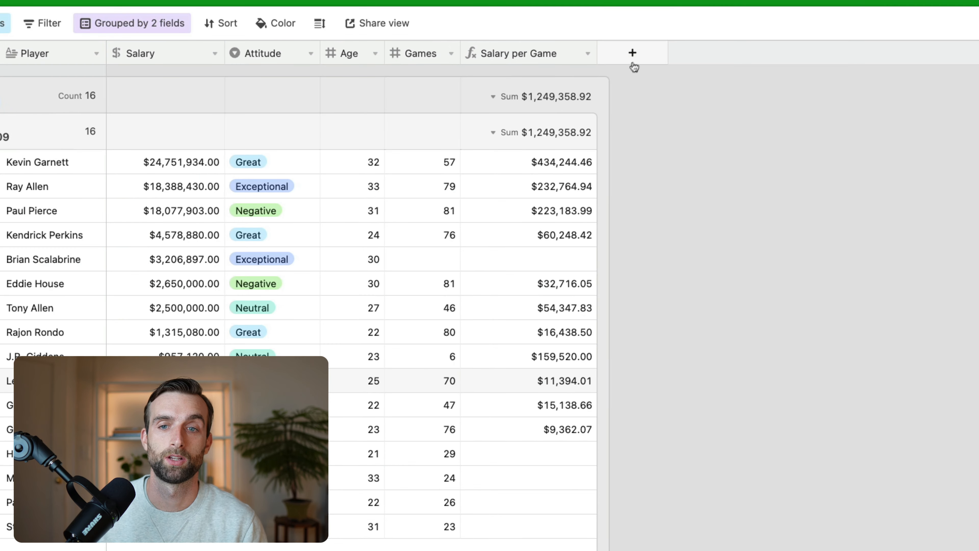
- Add a new field named More than 100K and set its type to Formula
left_click(758, 86)
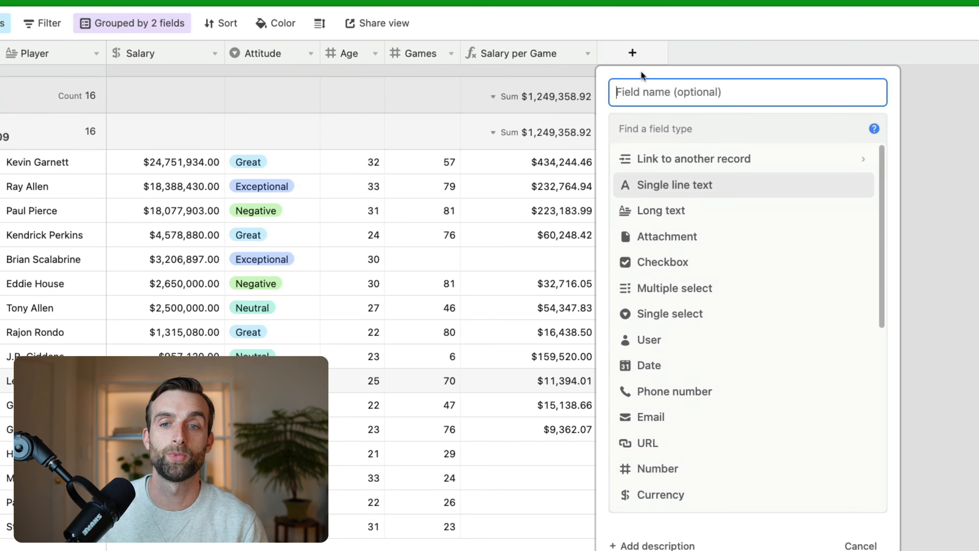
left_click(668, 128)
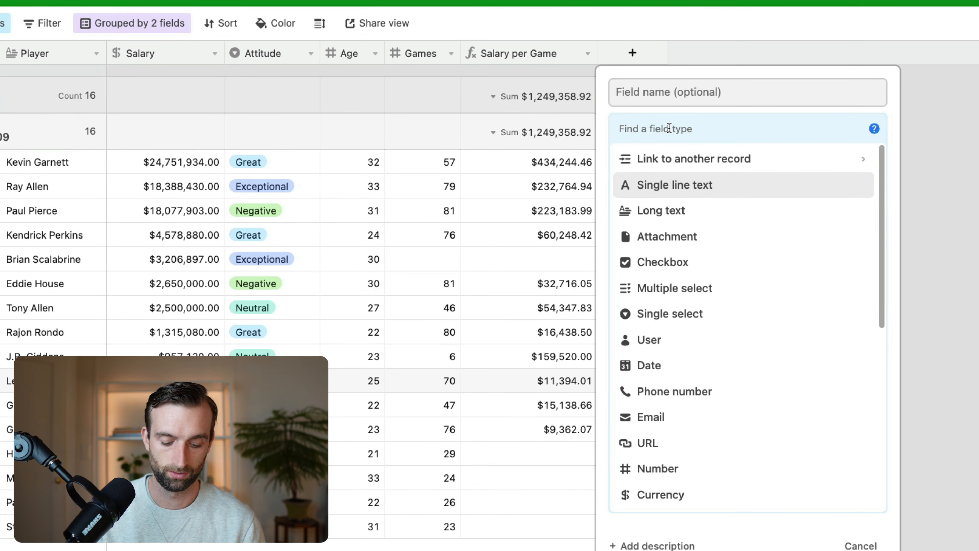
left_click(660, 93)
type("M")
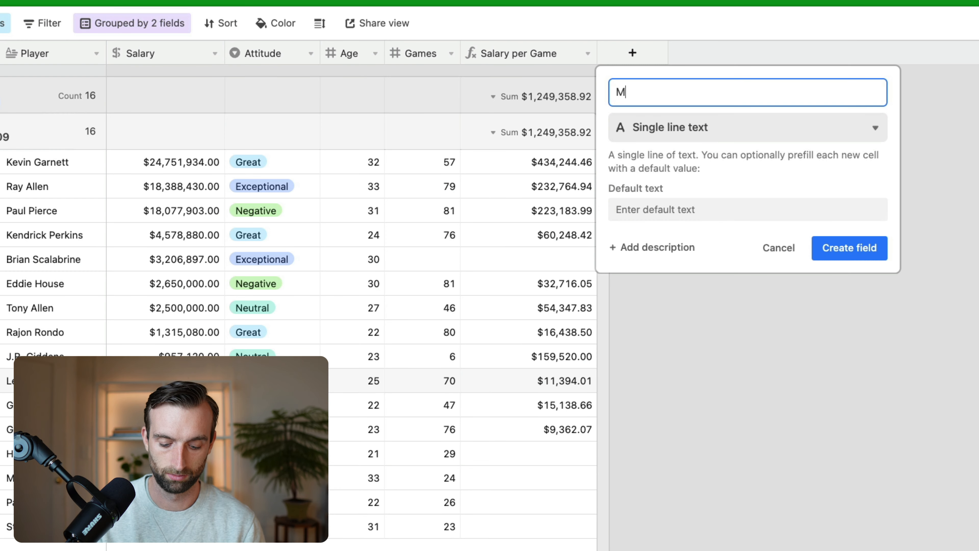
type("ore than 100K")
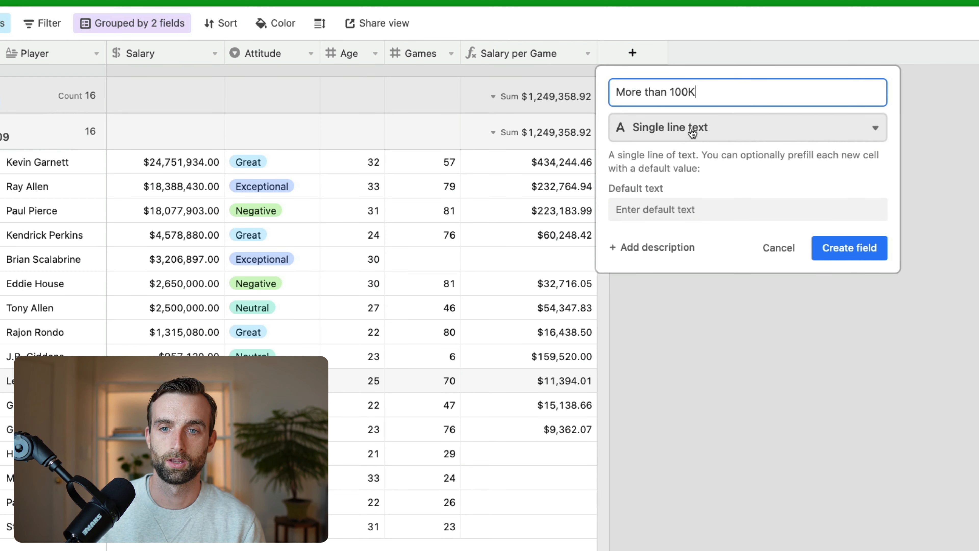
left_click(751, 127)
type("f")
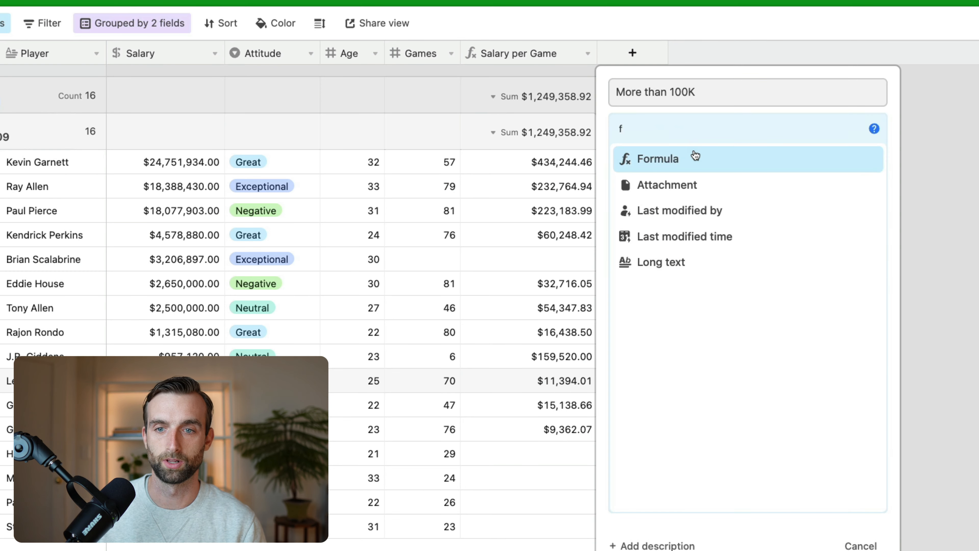
left_click(693, 155)
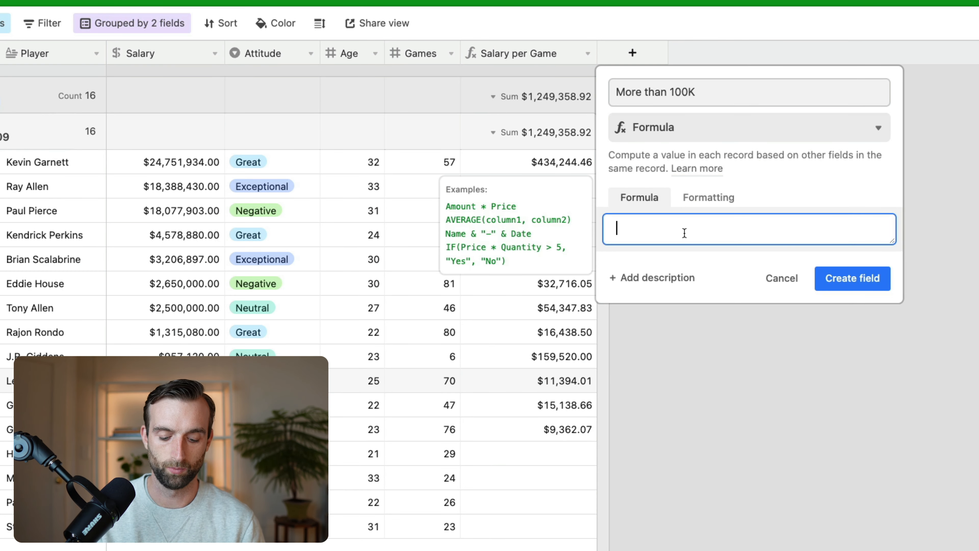
- Start the More than 100K formula with an IF function testing whether Salary per Game is greater than 100000
type("if")
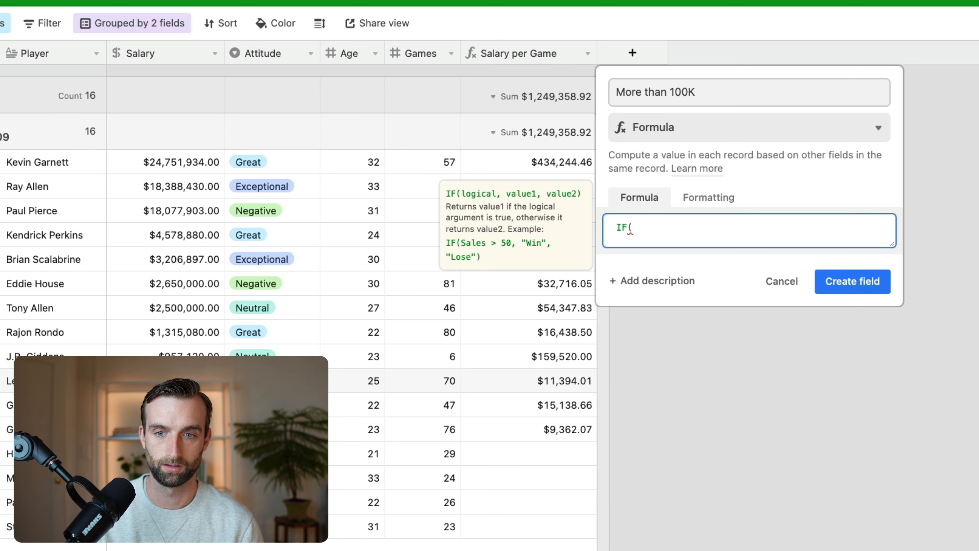
type("sla")
key("BackSpace")
key("BackSpace")
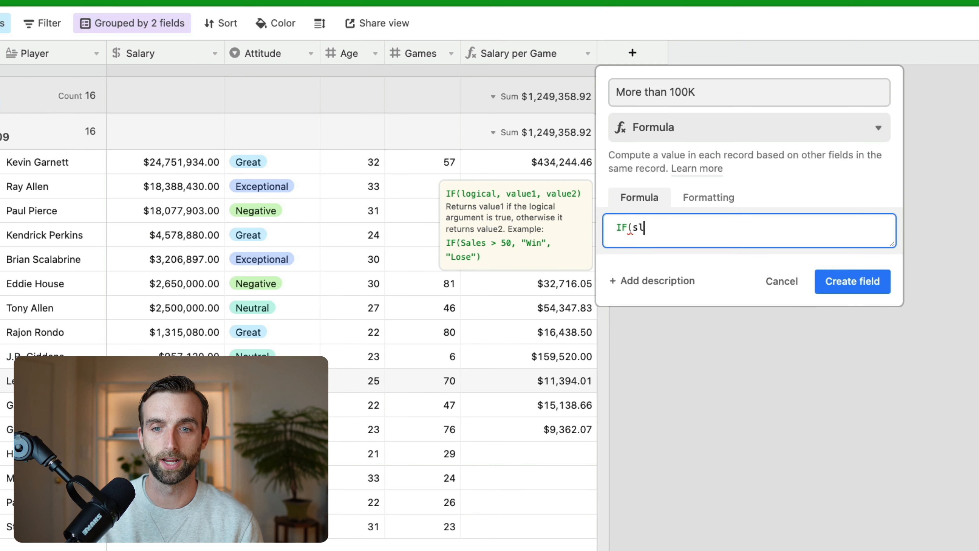
type("al")
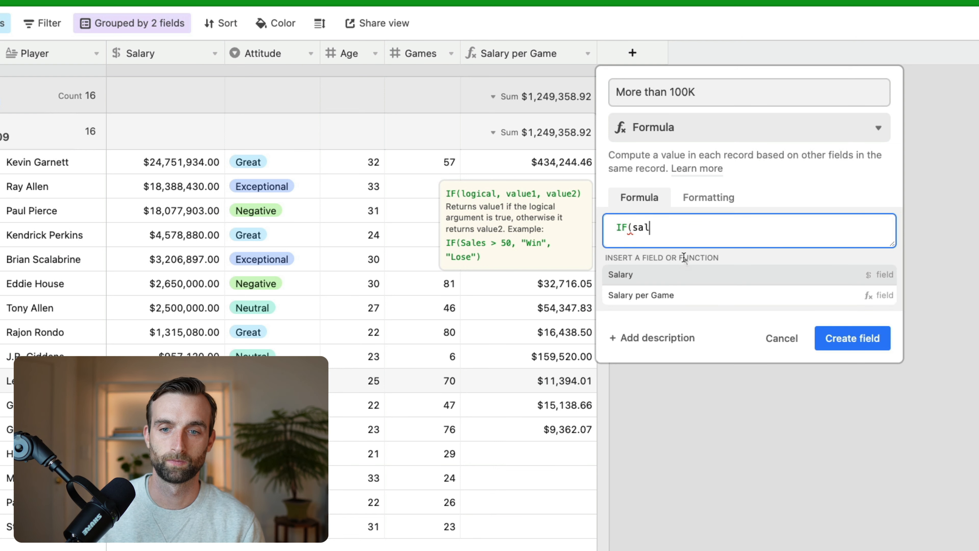
left_click(699, 298)
type(">")
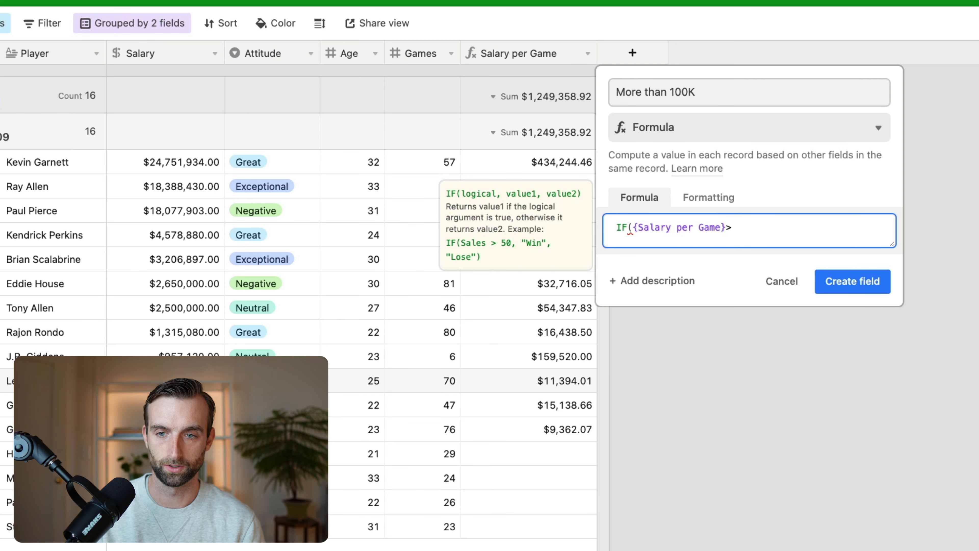
type("100")
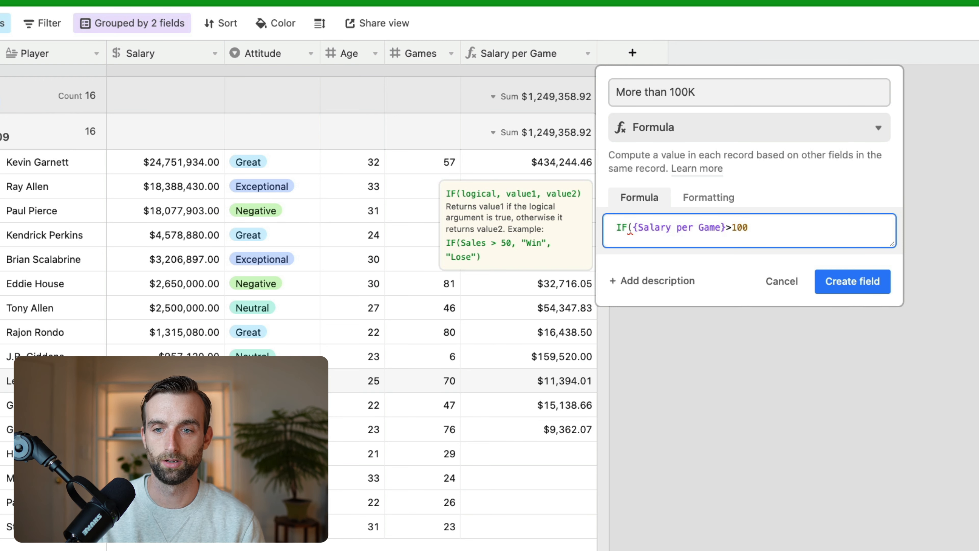
type("000,''")
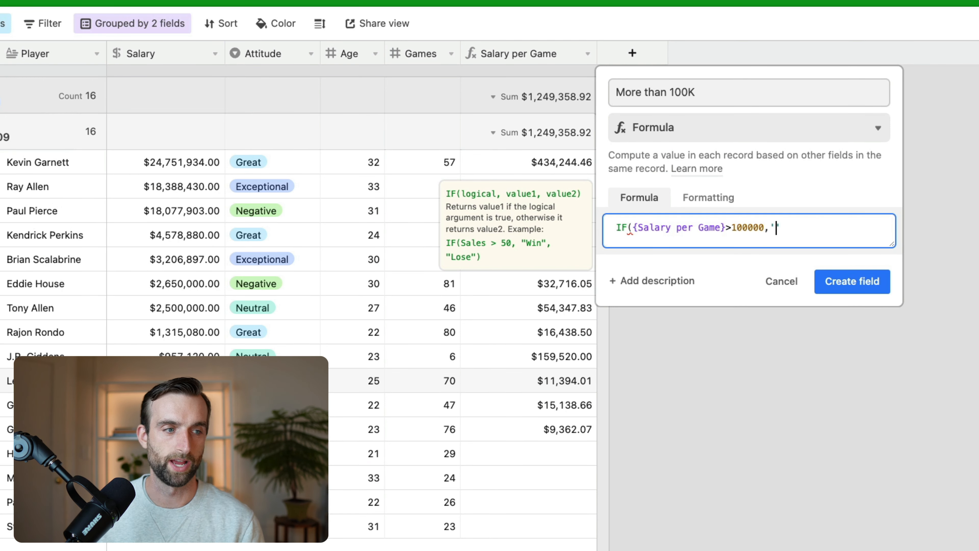
- Enter 🟢 as the IF function's true result and 🔴 as its false result, each in single quotes
type("🟢")
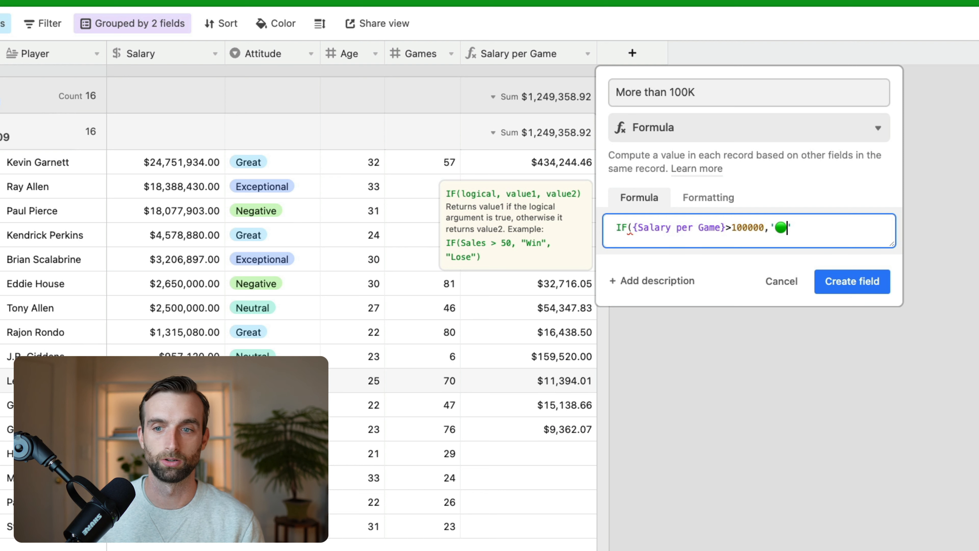
type(",''")
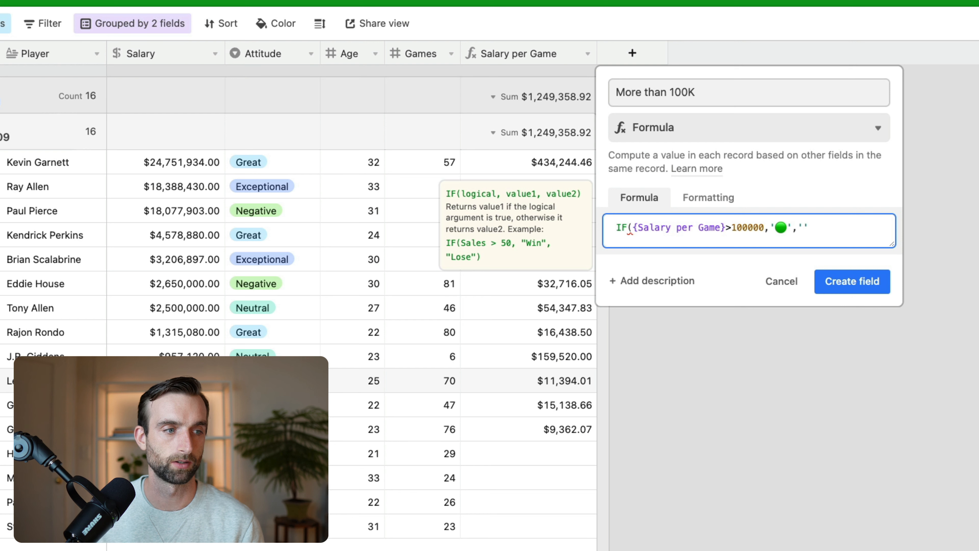
type("🔴")
key("Right")
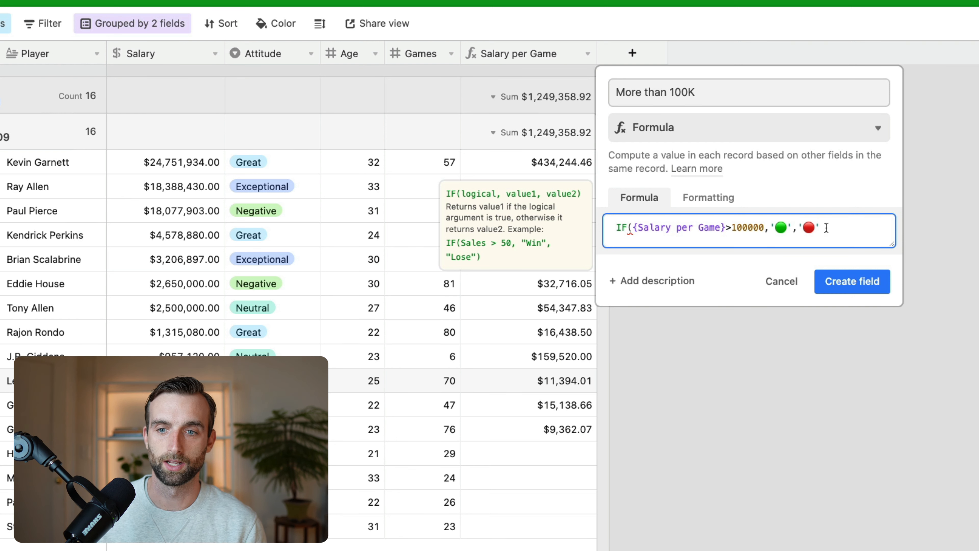
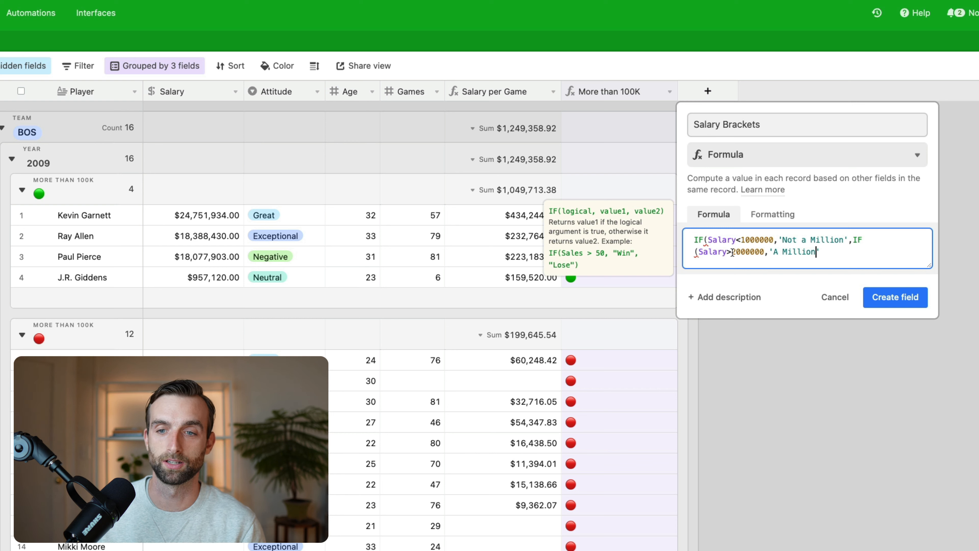
- Change the second IF condition in the Salary Brackets formula to Salary<2000000
left_click(732, 252)
key("BackSpace")
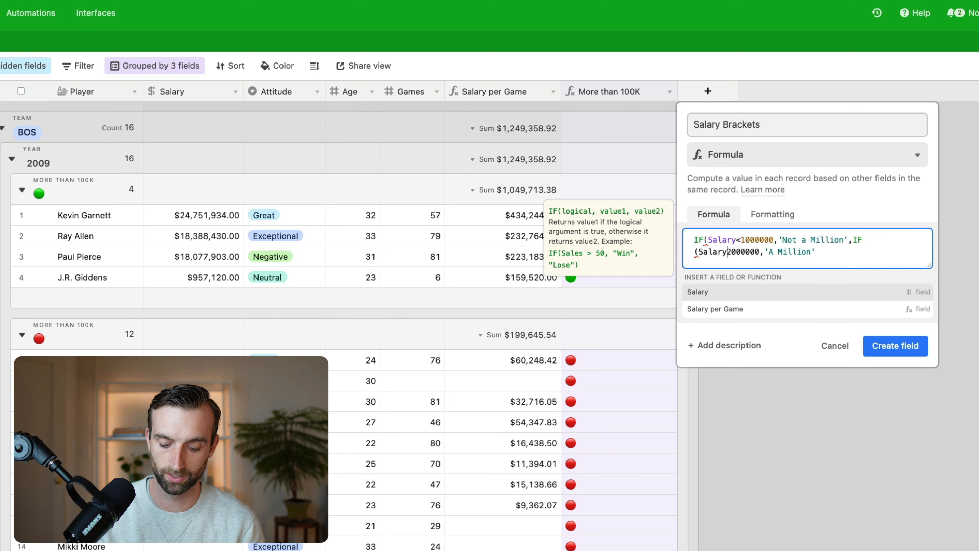
type("<")
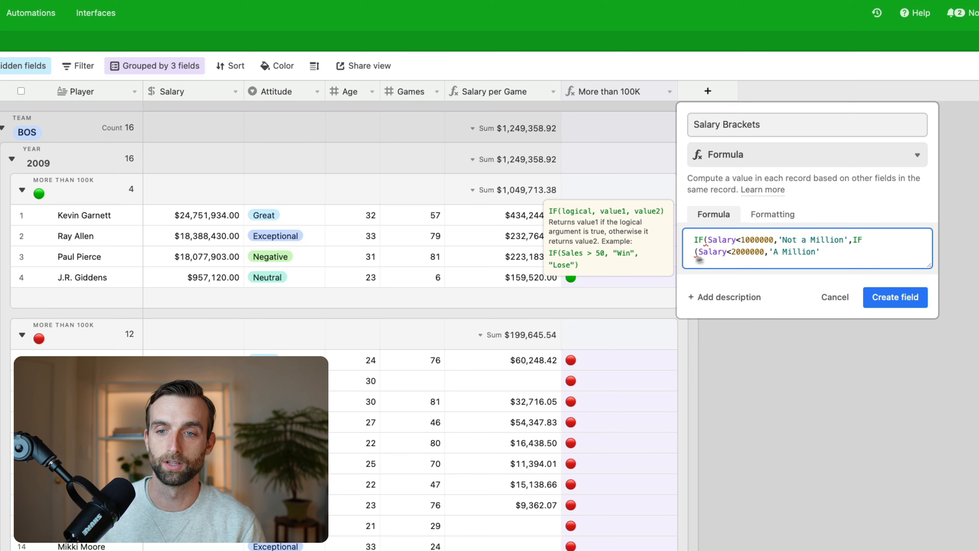
- Add 'Many Millions' as the false result of the nested IF after 'A Million'
left_click(823, 251)
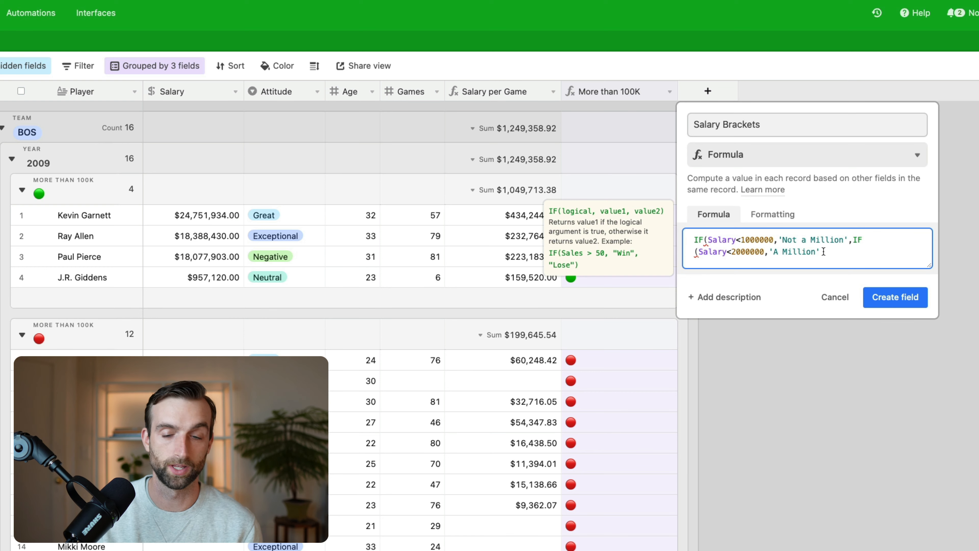
type(",'")
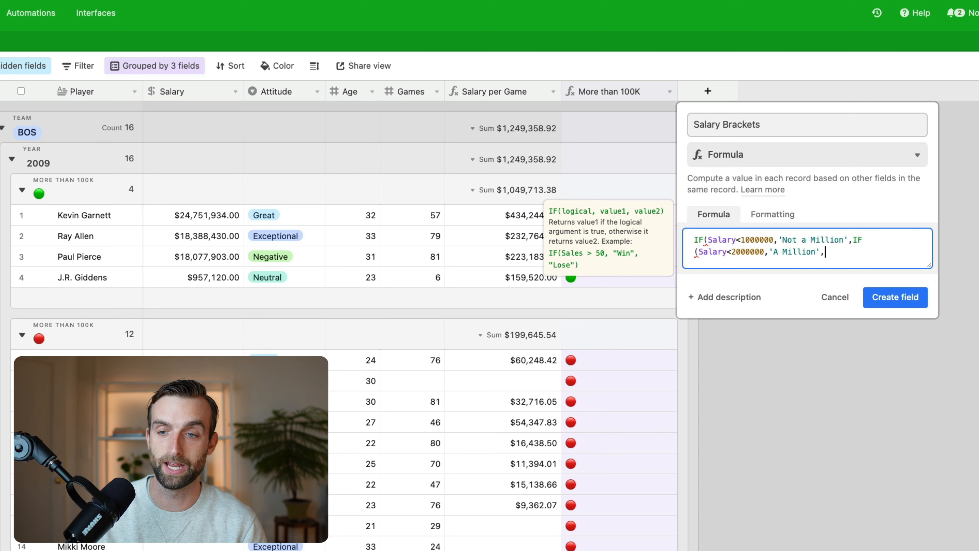
type("Many Mi")
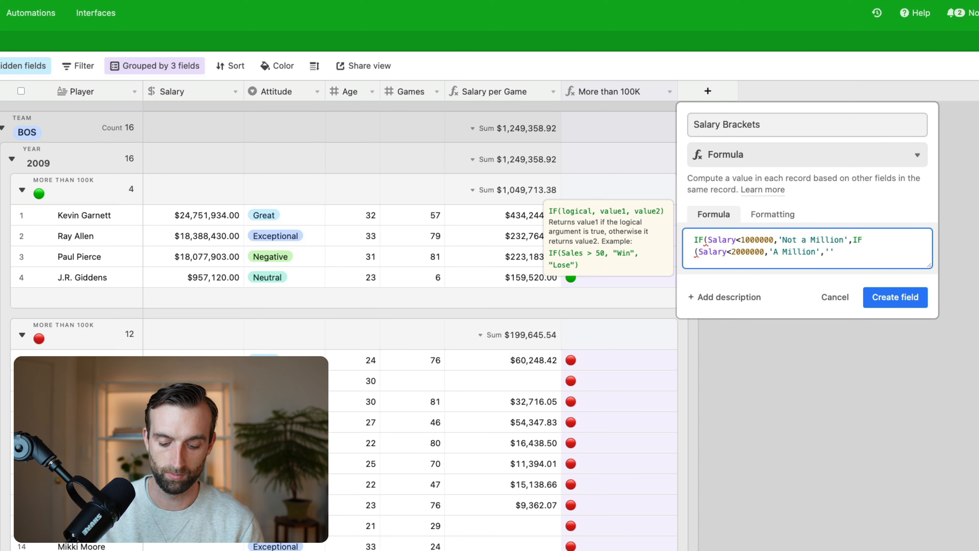
type("llions")
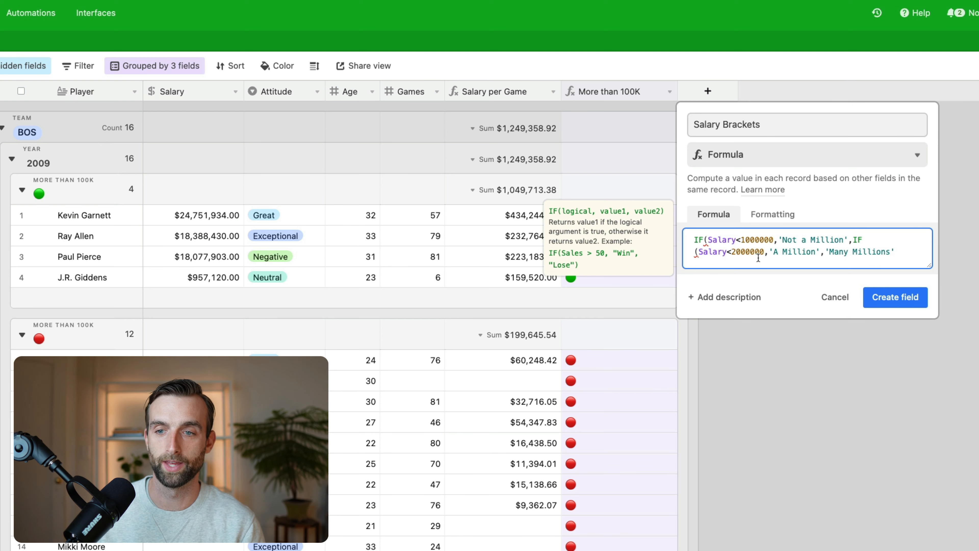
key("Right")
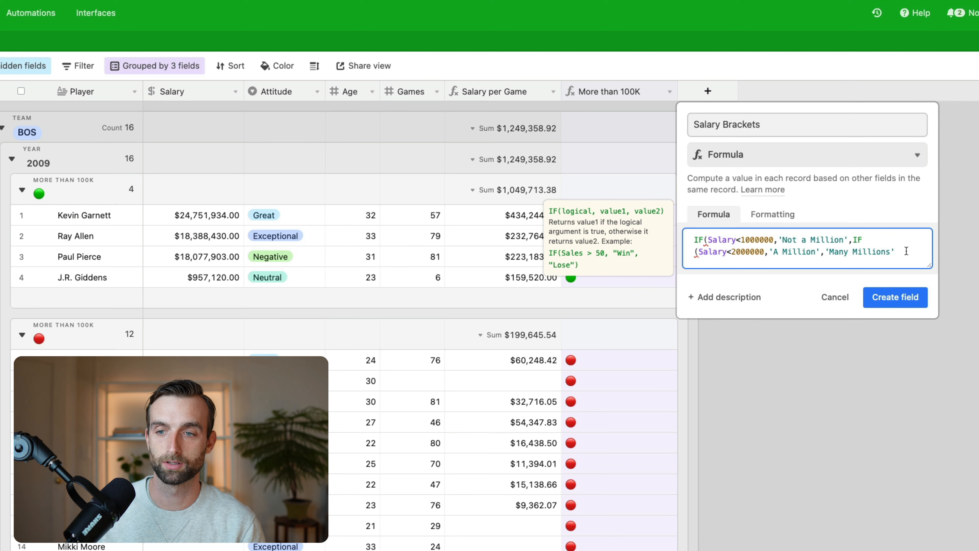
- Close both IF functions with two closing parentheses and create the Salary Brackets field
type(")")
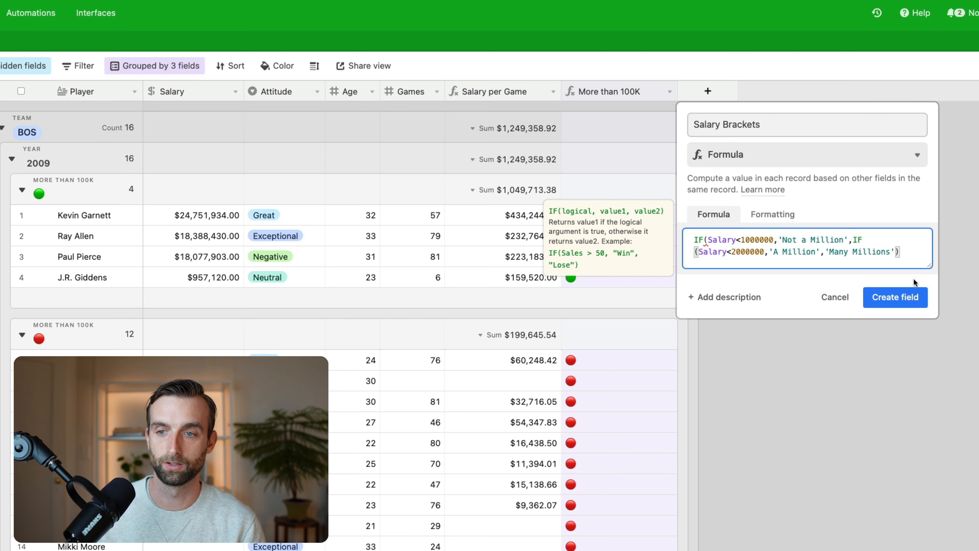
key("Return")
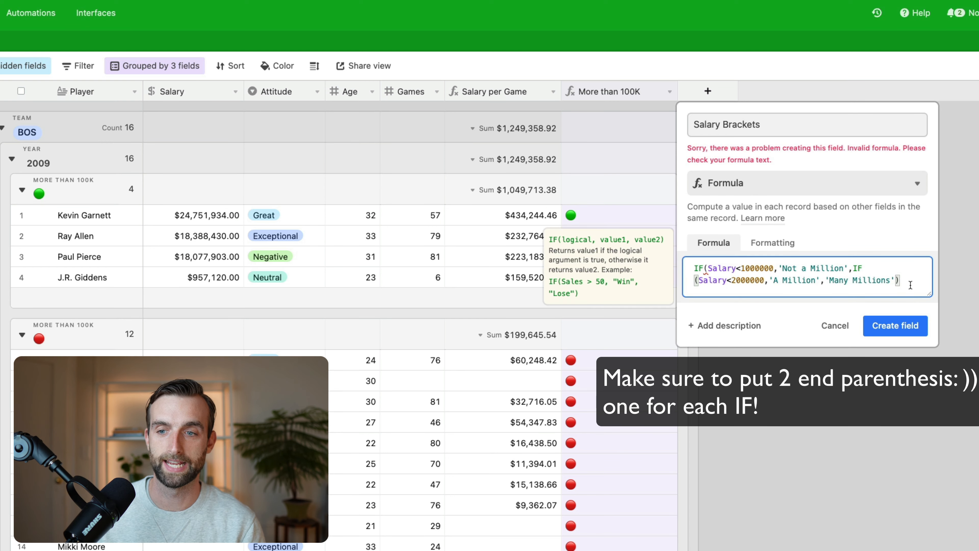
type(")")
left_click(906, 325)
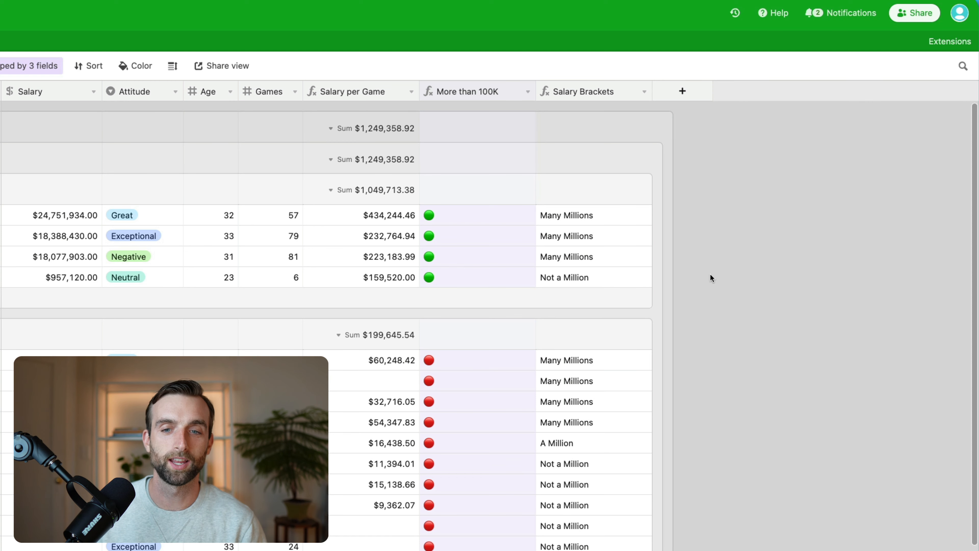
- Add a new field named Attitude Bonus and set its type to Formula
left_click(682, 91)
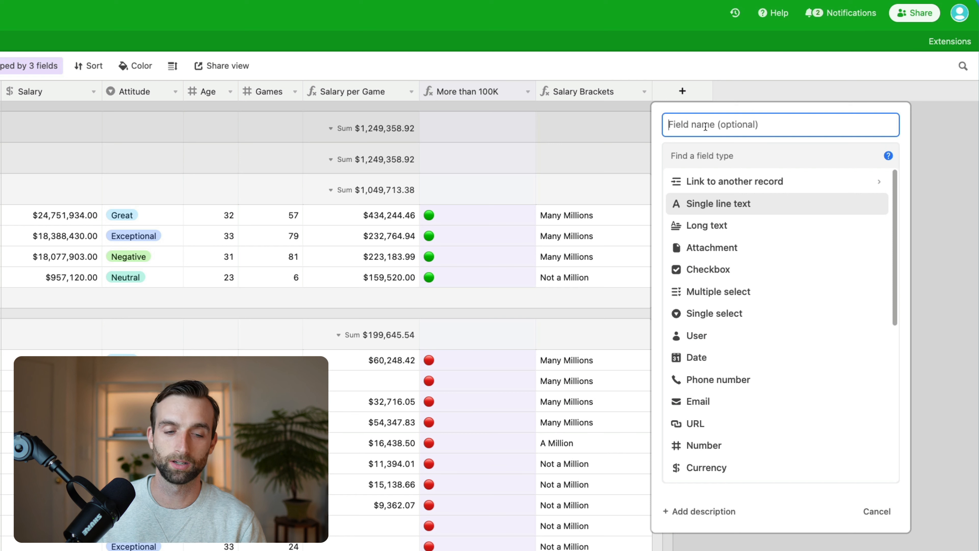
type("A")
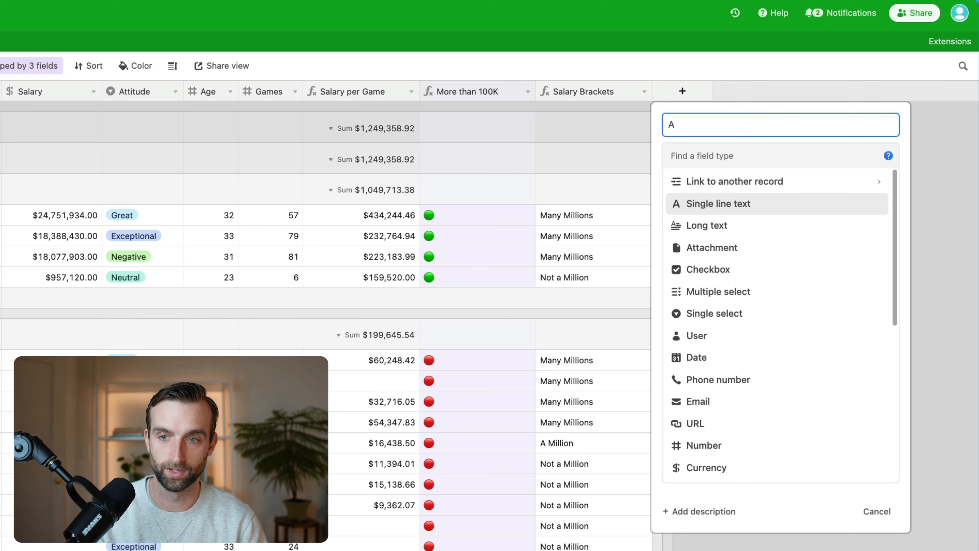
type("ttitude Bonus")
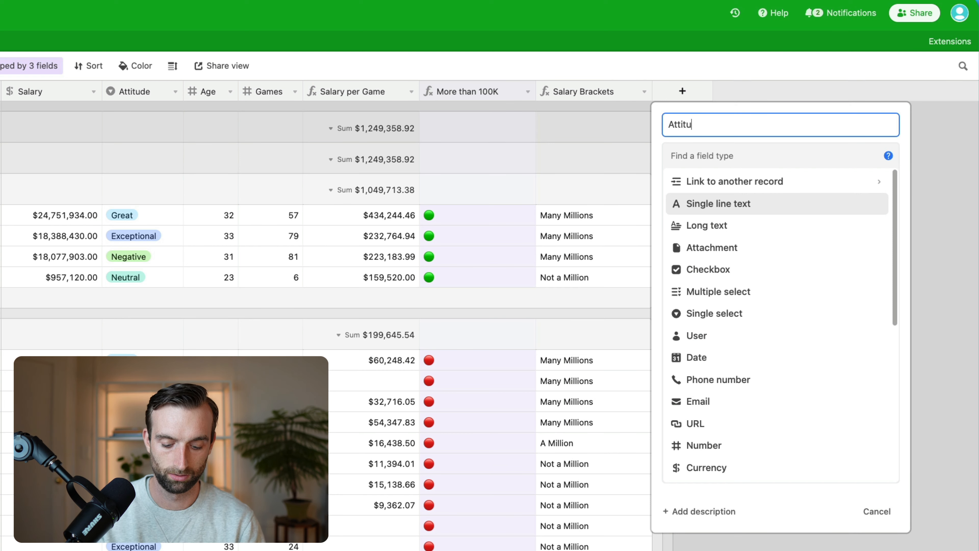
left_click(707, 148)
type("f")
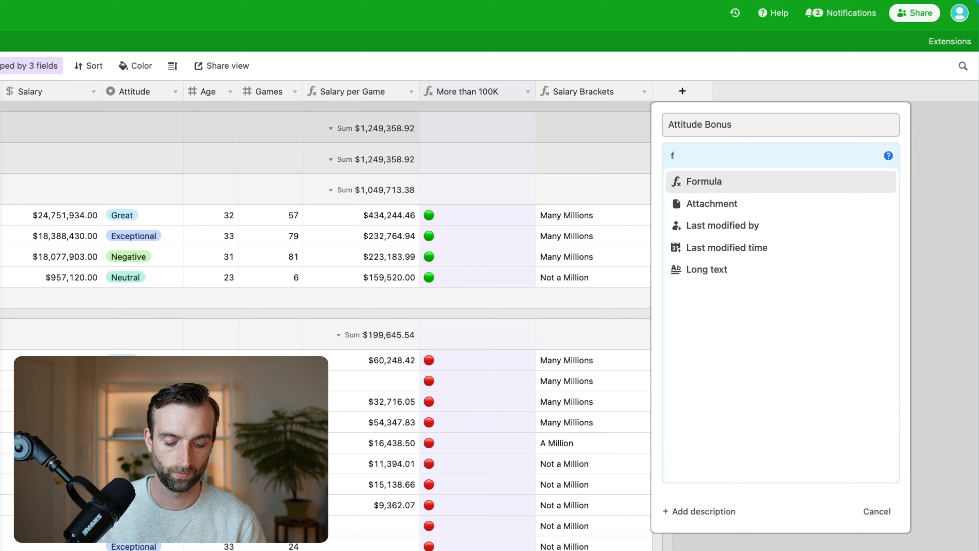
left_click(728, 187)
- Start the Attitude Bonus formula with a SWITCH function that uses the Attitude field as its expression
left_click(732, 250)
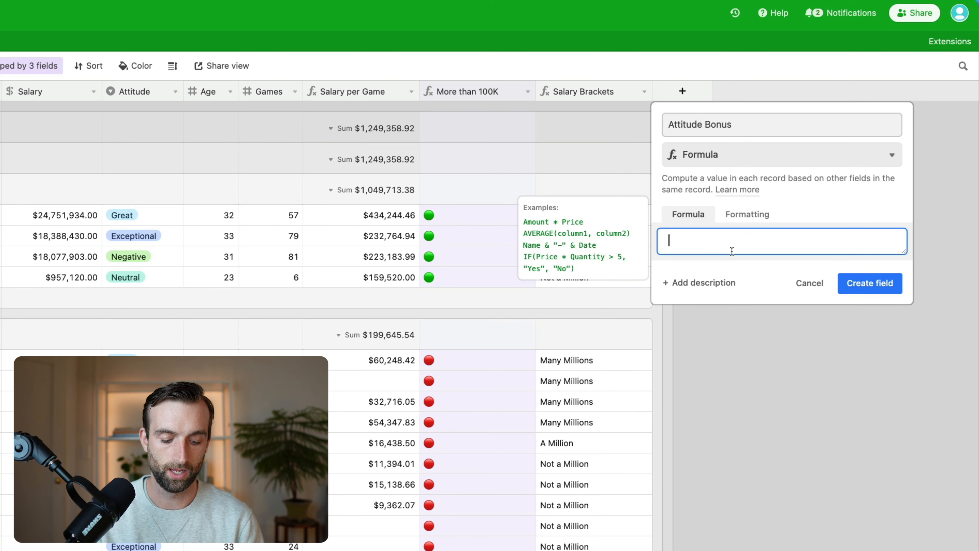
type("swit")
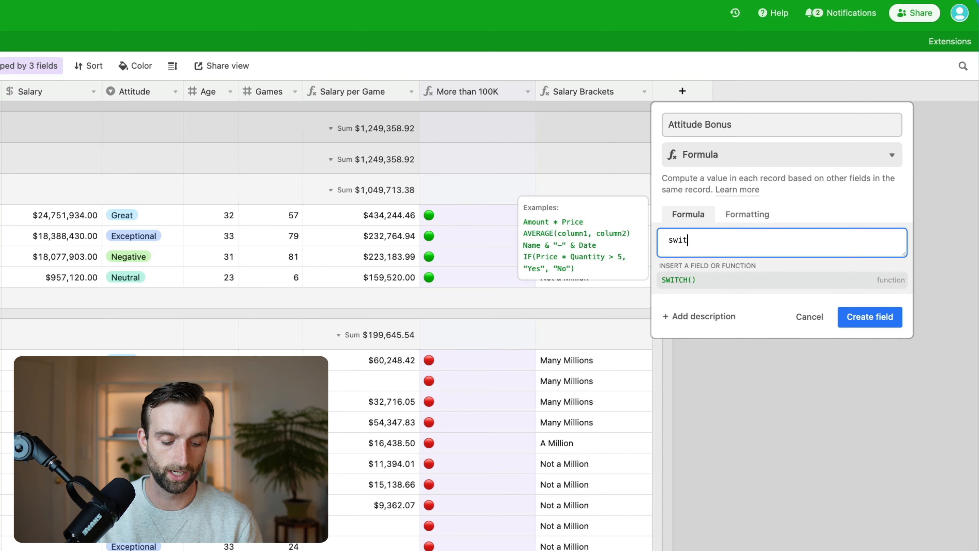
key("Tab")
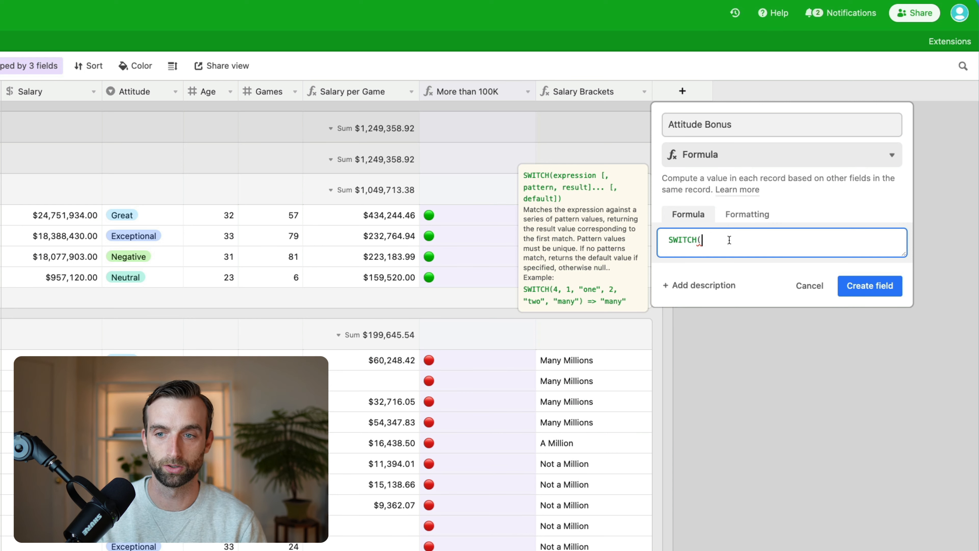
type("att")
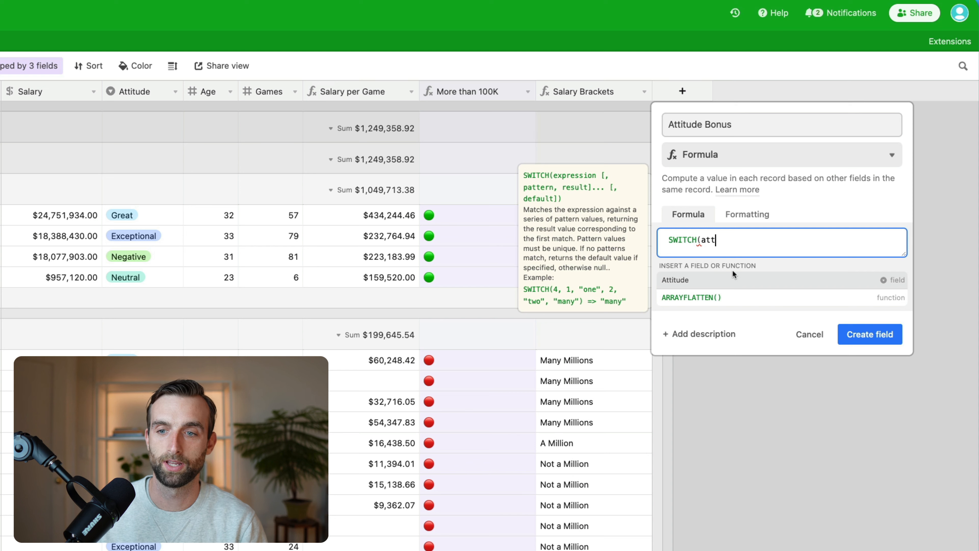
left_click(732, 278)
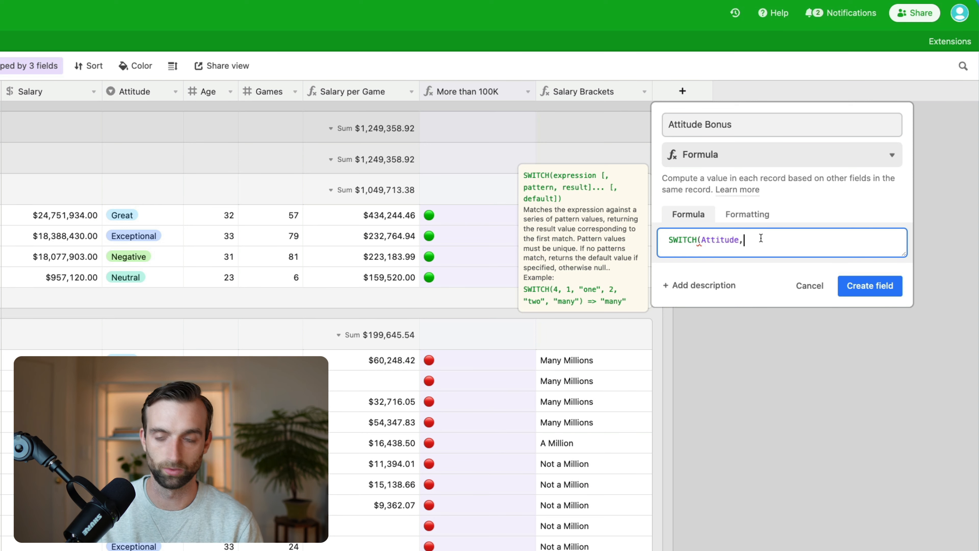
- Add the SWITCH cases 'Exceptional',1000 and 'Great',500 followed by a comma, and enlarge the formula box
type("'Exceptional',")
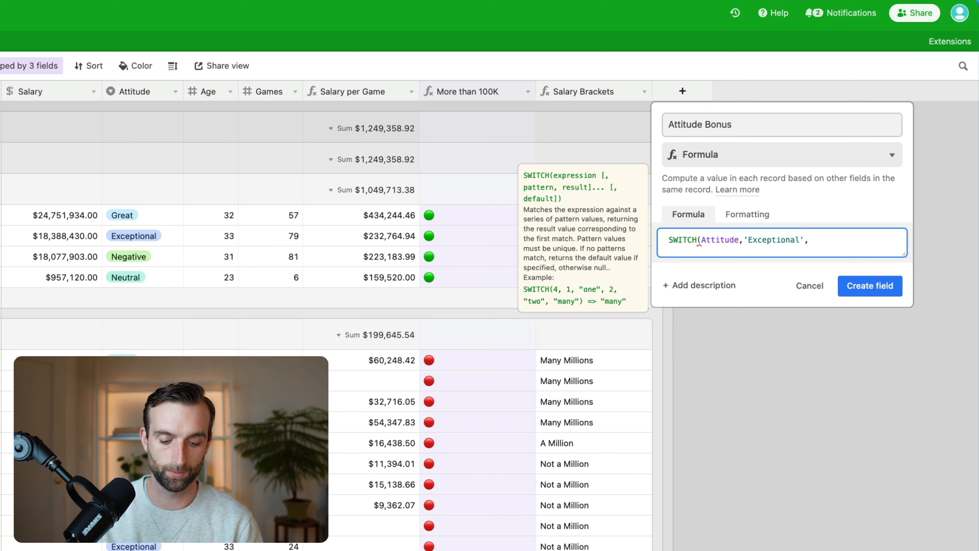
type("1000")
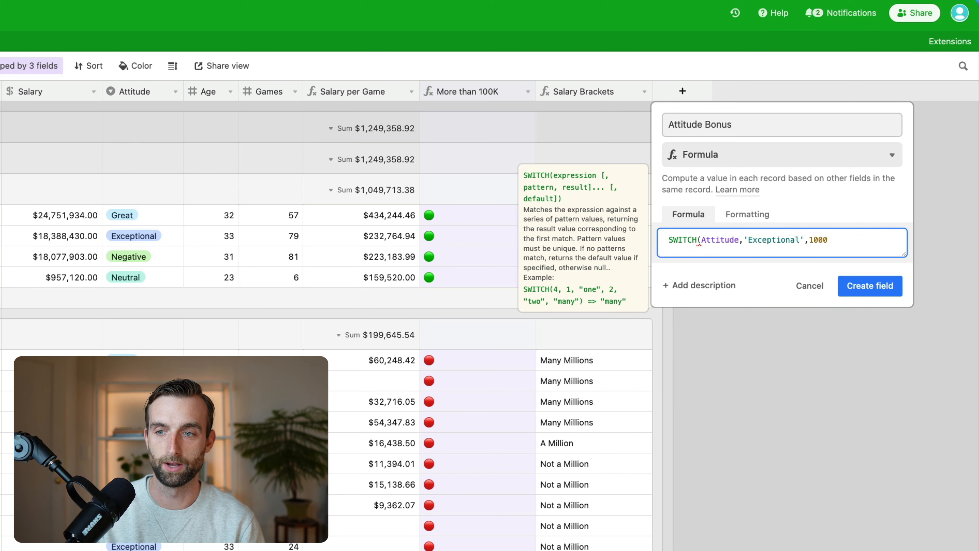
type(",")
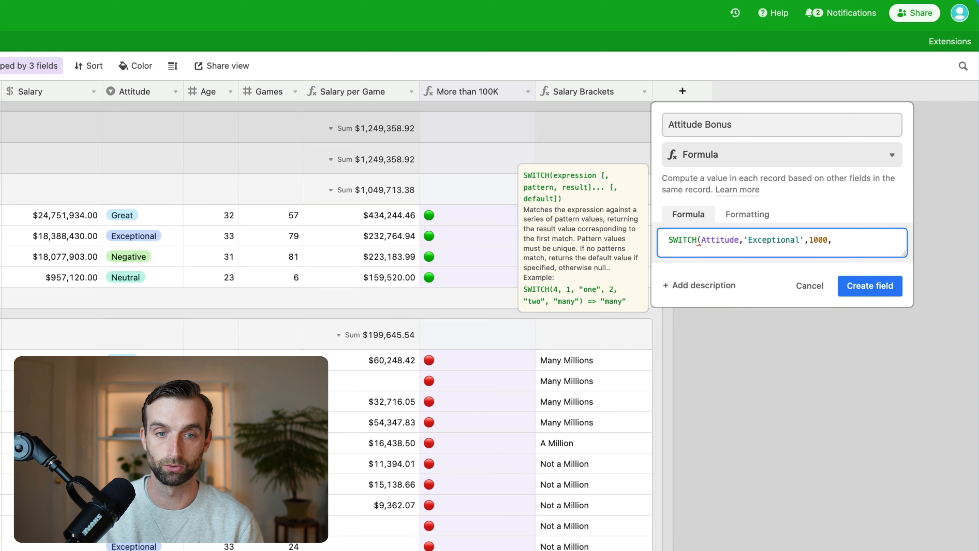
type("'Great',500")
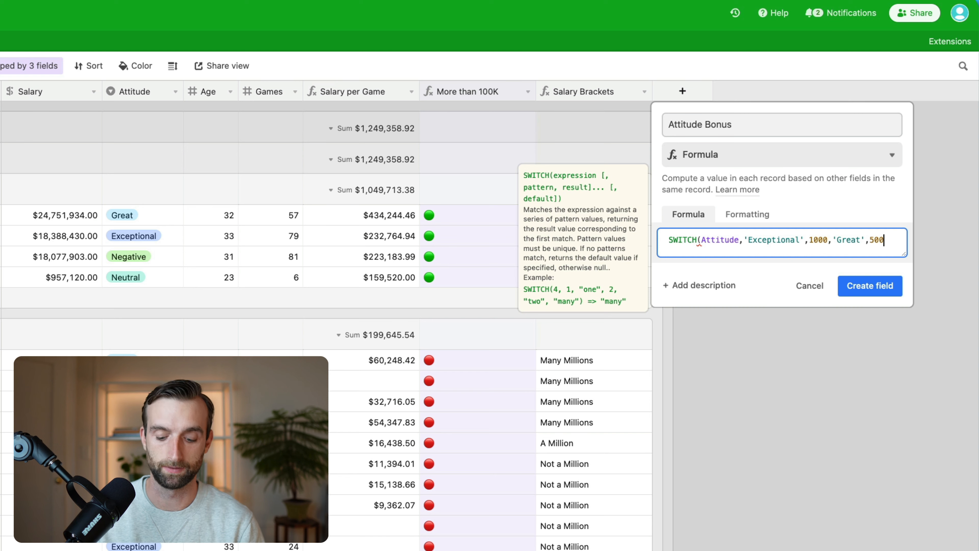
type(",")
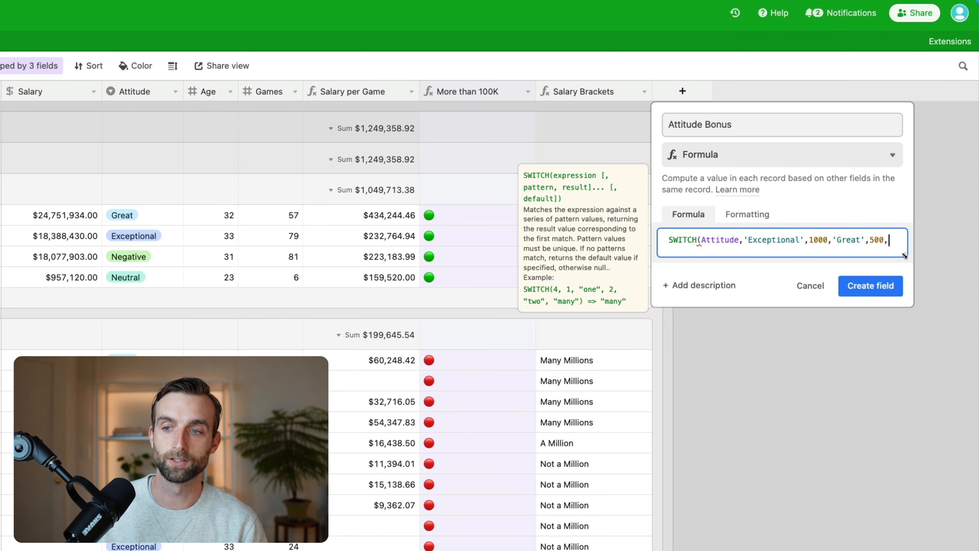
left_click_drag(904, 255, 898, 341)
left_click_drag(915, 342, 926, 377)
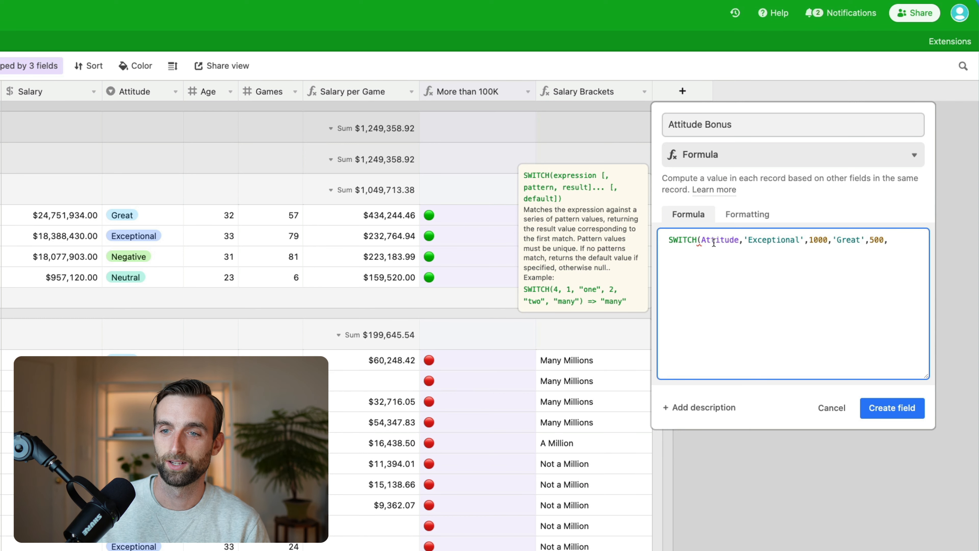
- Break the SWITCH formula onto separate lines for the Attitude expression, the 'Exceptional',1000 case and the 'Great',500 case
mouse_move(701, 239)
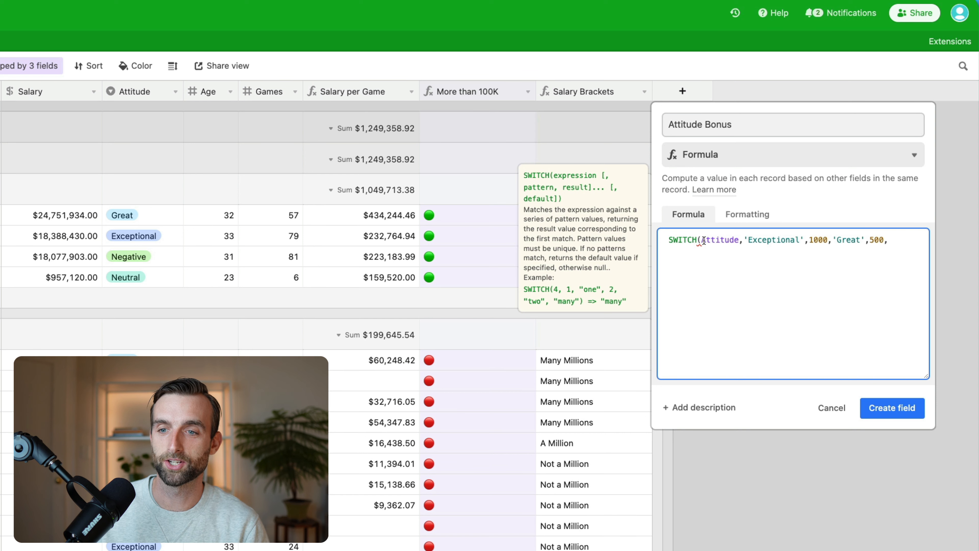
left_click(704, 240)
key("Return")
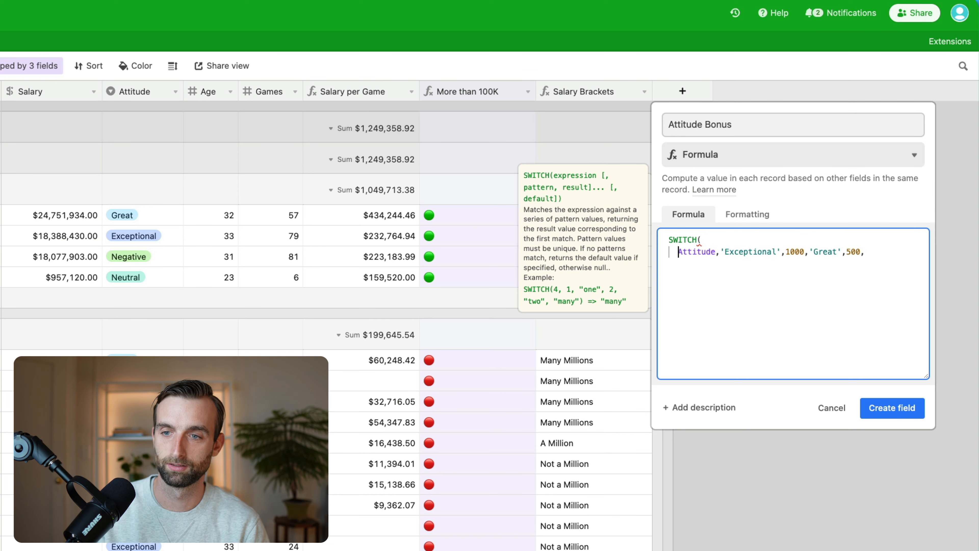
left_click(722, 253)
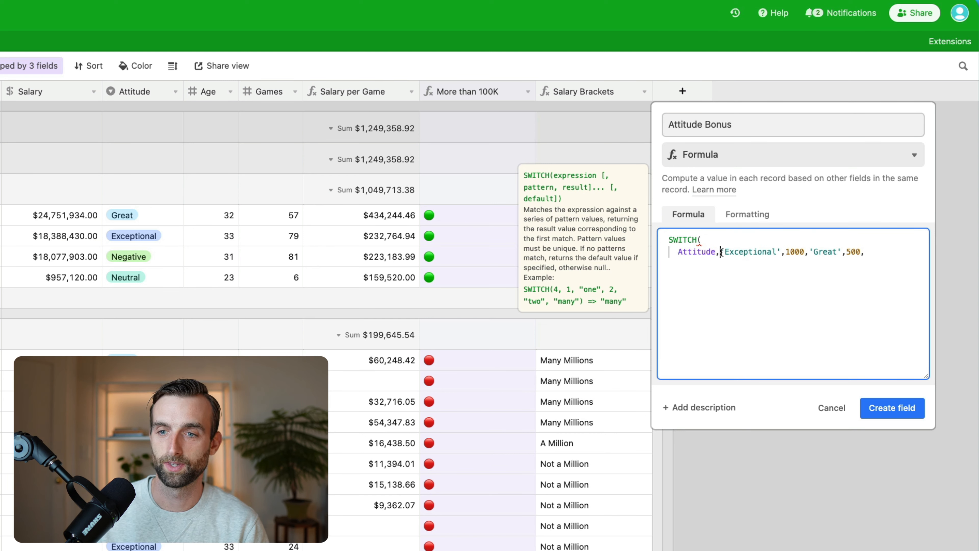
key("Return")
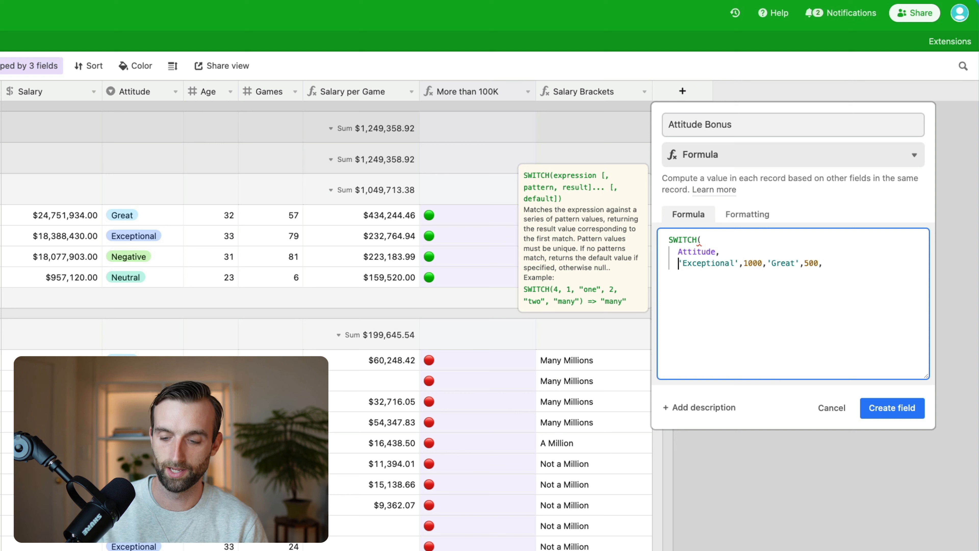
left_click(768, 264)
key("Return")
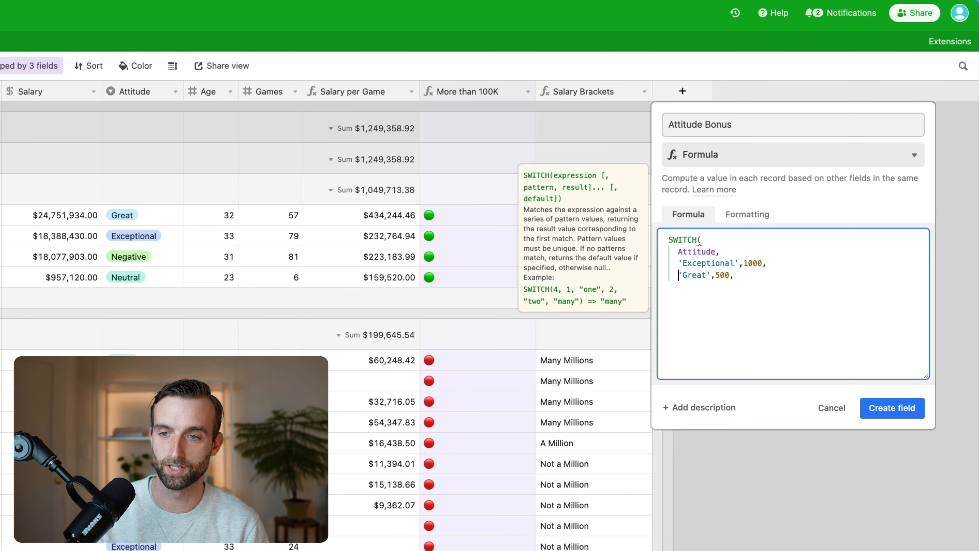
- Add the SWITCH cases 'Neutral',0 and 'Negative',-500 on their own lines below the 'Great' case
left_click(784, 276)
key("Return")
type("'Neutral',0,")
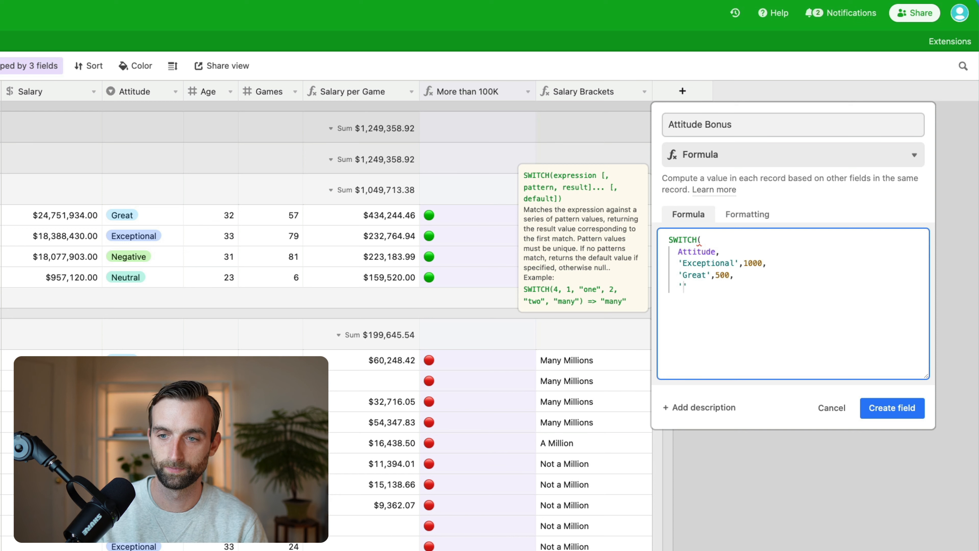
key("Return")
type("'Negative',-500,")
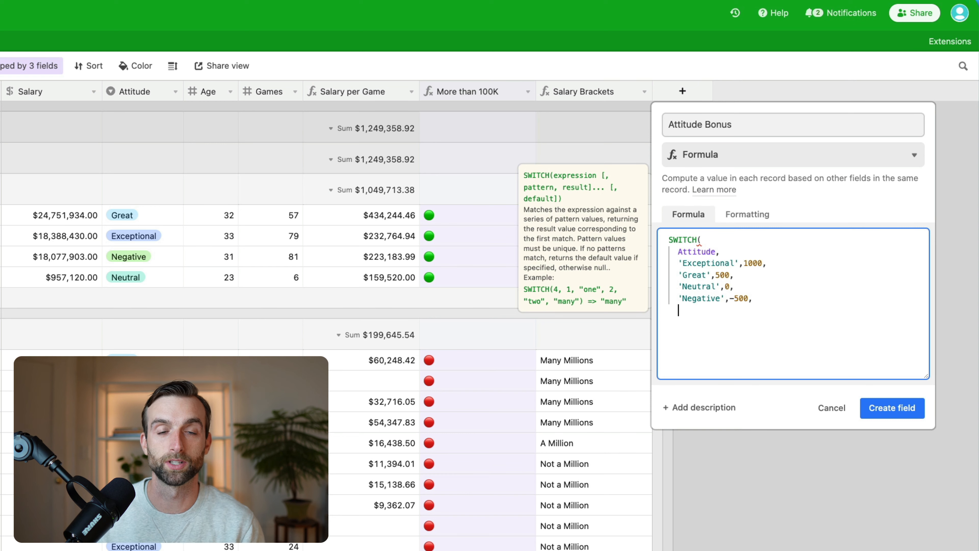
- Close the SWITCH function after -500 without a trailing comma and create the Attitude Bonus field
key("Return")
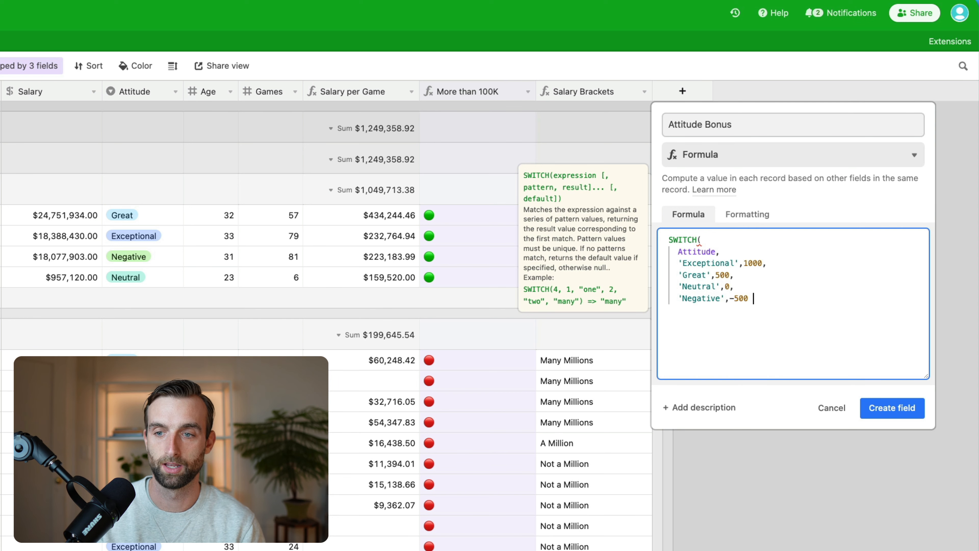
type(")")
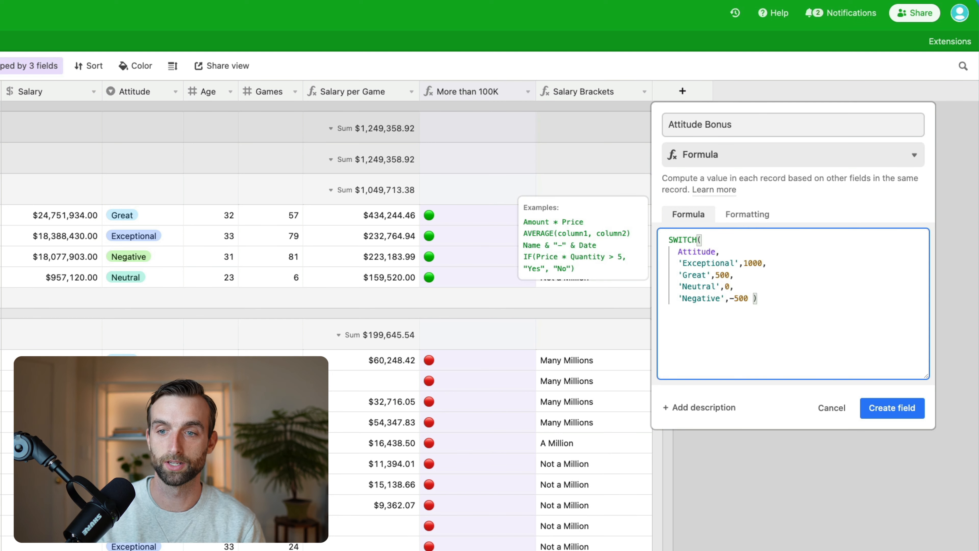
left_click(903, 408)
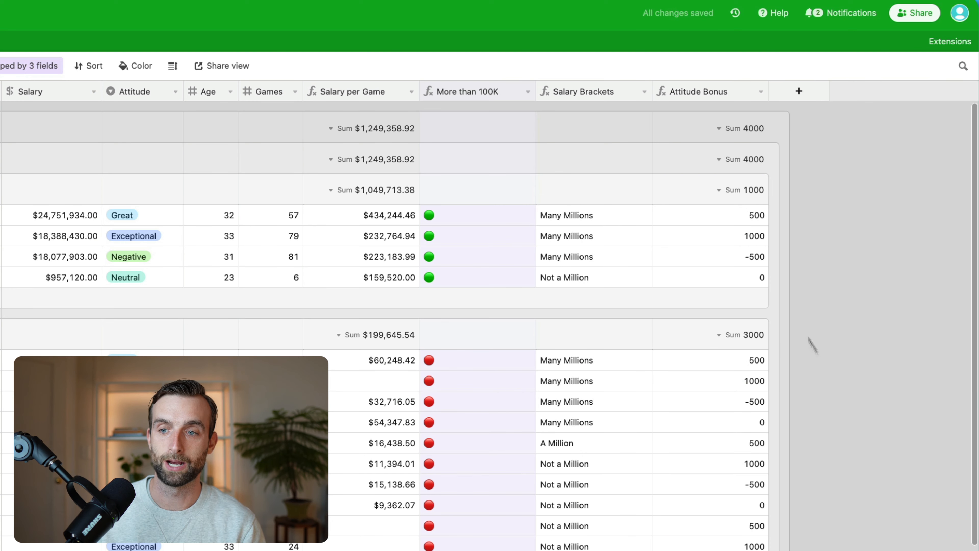
- Change the Attitude Bonus field's number format to Currency and save the field
double_click(710, 92)
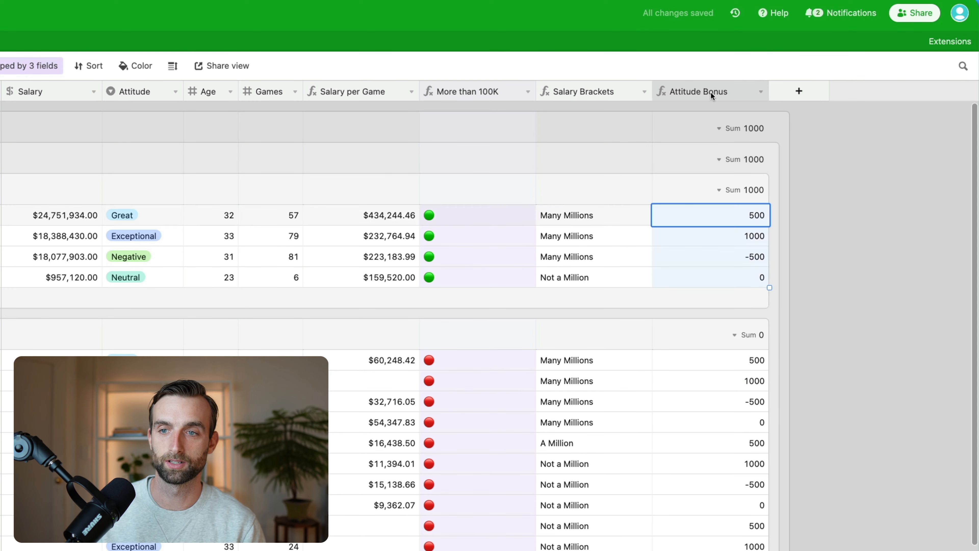
left_click(488, 224)
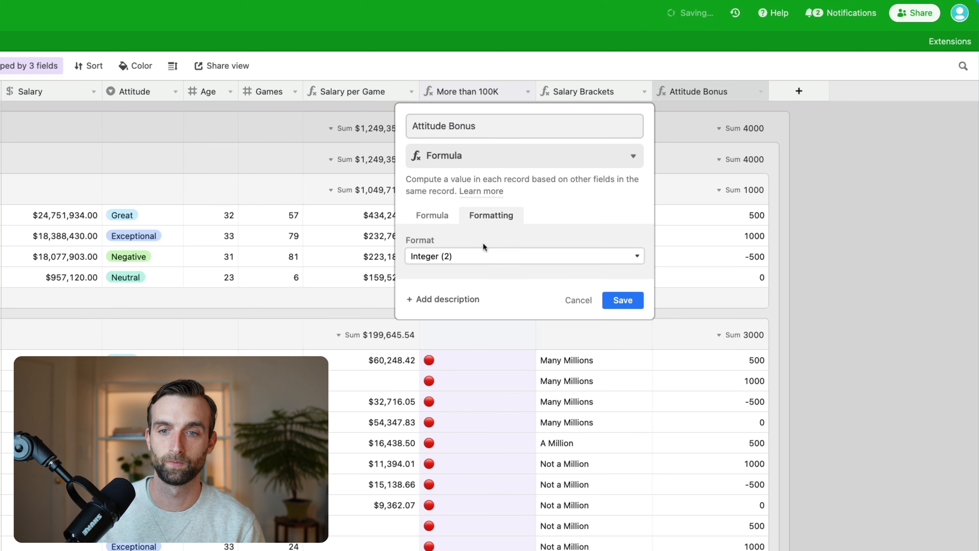
left_click(471, 257)
left_click(476, 270)
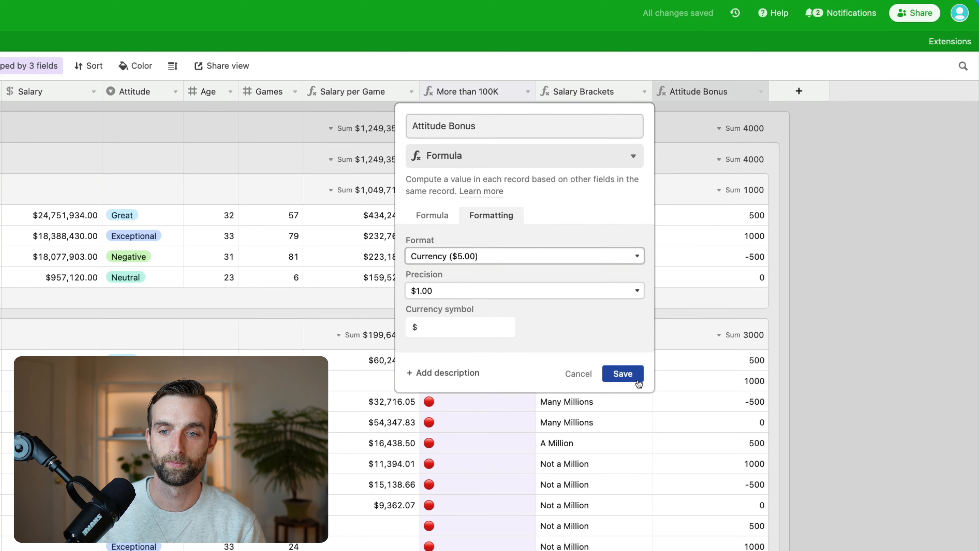
left_click(624, 374)
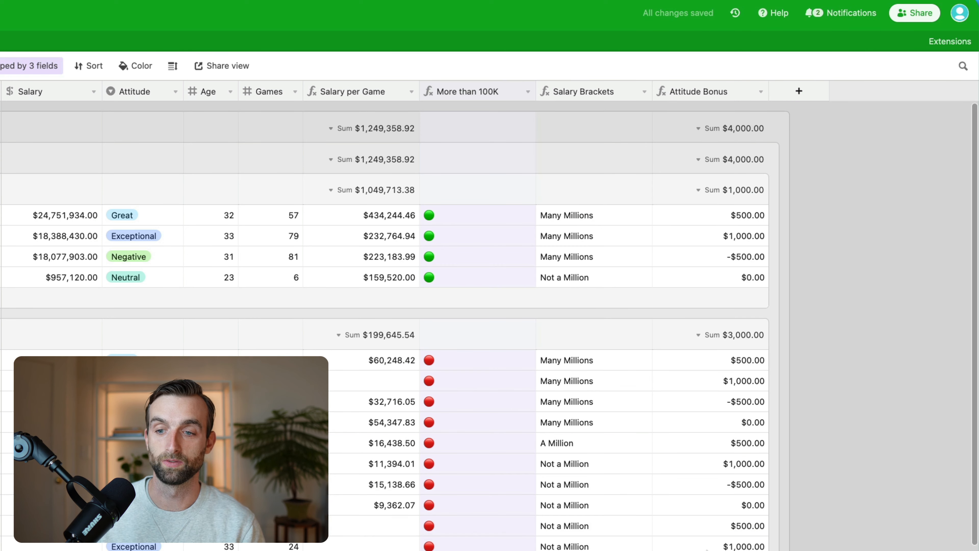